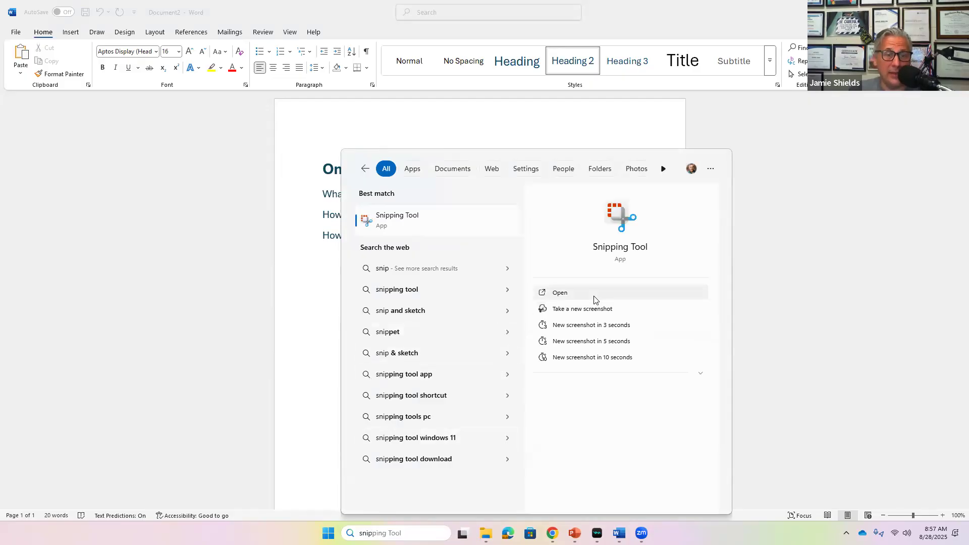
Snip the Word page showing the One Drive Folder question list, then minimize Snipping Tool.
left_click(594, 298)
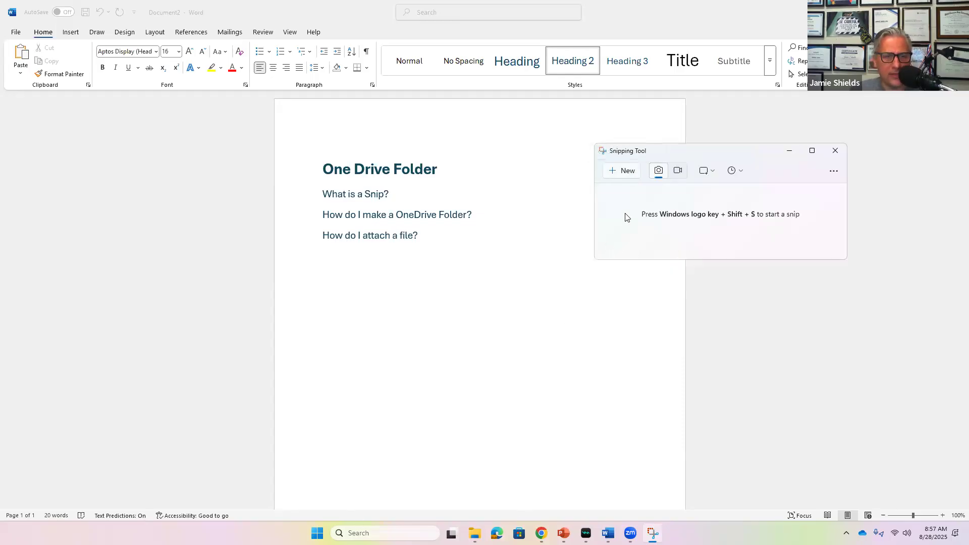
left_click(626, 171)
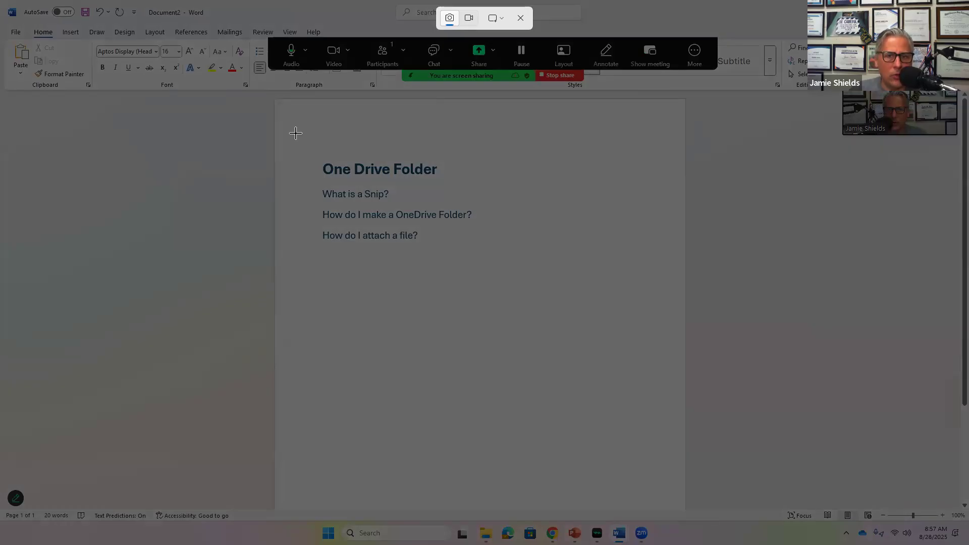
left_click_drag(295, 132, 507, 277)
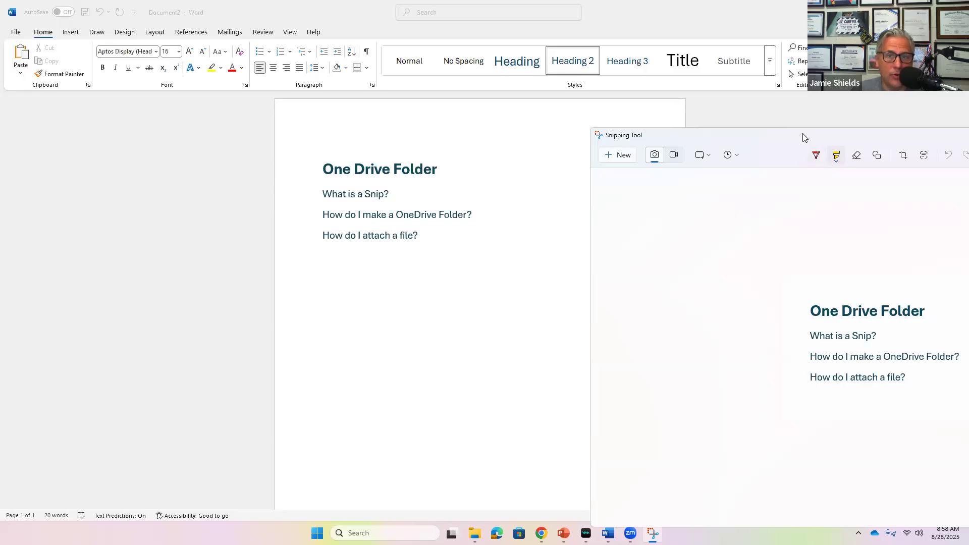
double_click(743, 138)
left_click(790, 141)
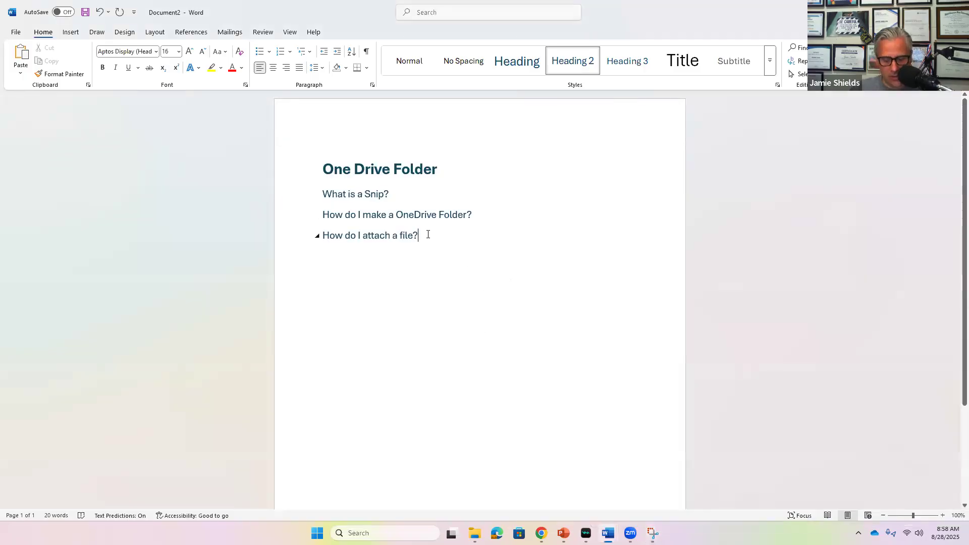
Paste the question-list snip below the questions at about half size, then bring up the school website.
key("Return")
key("Return")
key("Return")
key("Return")
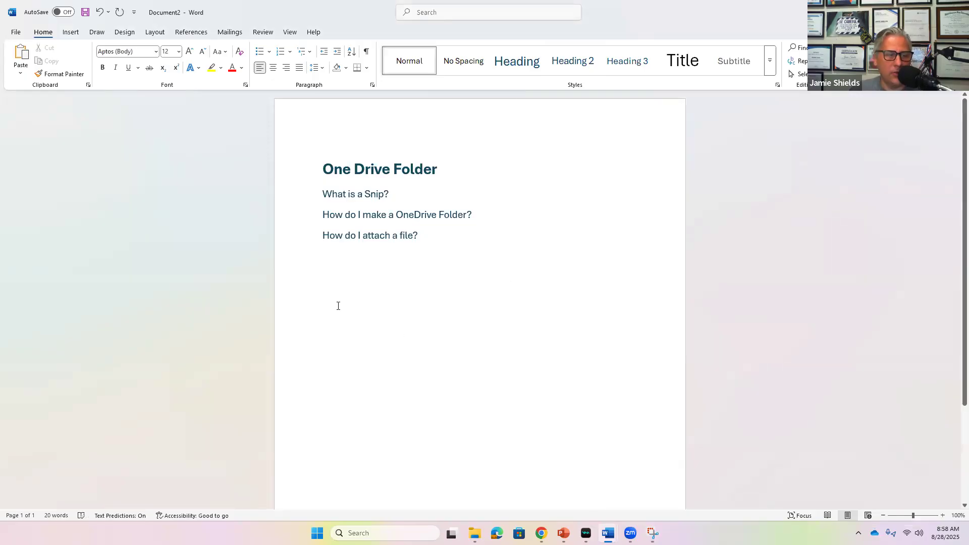
right_click(338, 306)
left_click(468, 343)
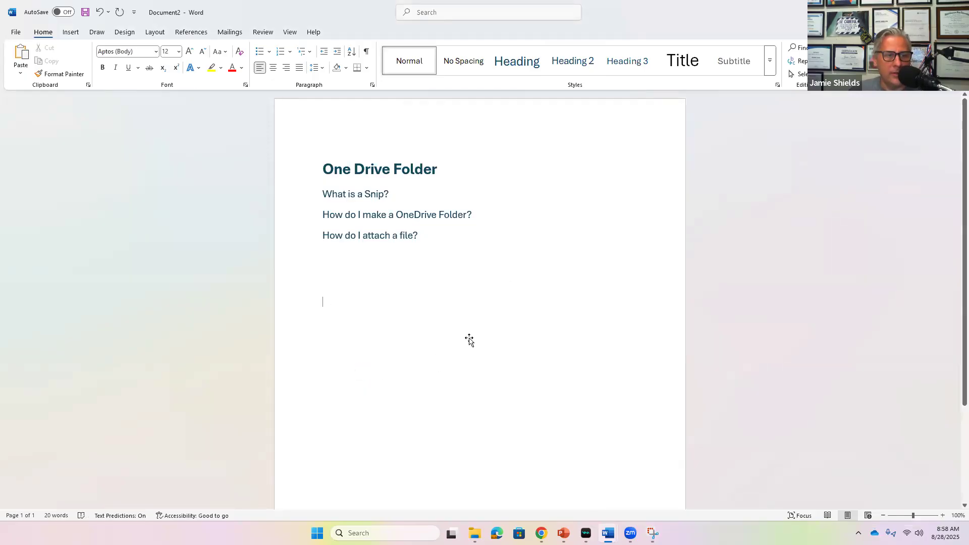
key("ctrl+v")
left_click(443, 346)
left_click_drag(326, 302, 428, 387)
left_click(423, 265)
left_click_drag(364, 325, 466, 322)
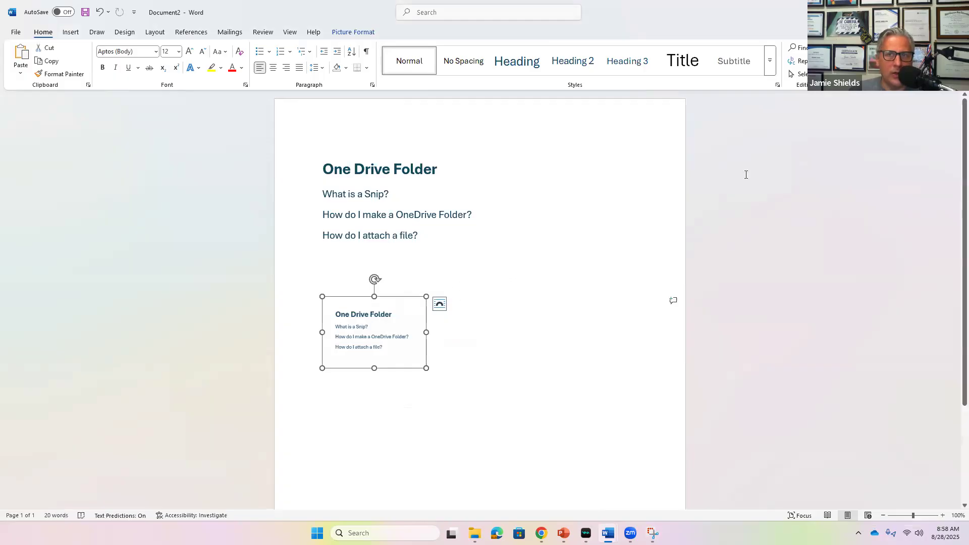
left_click(426, 363)
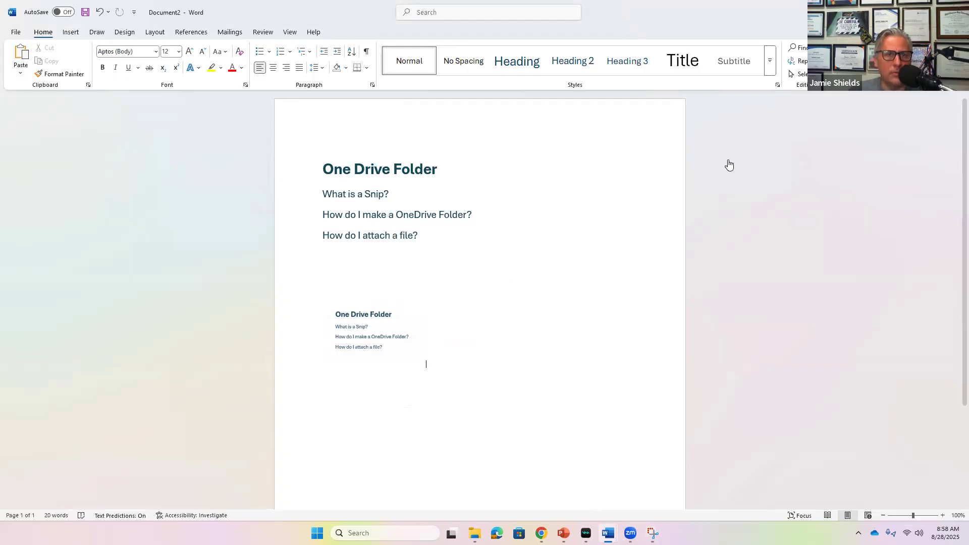
left_click(541, 533)
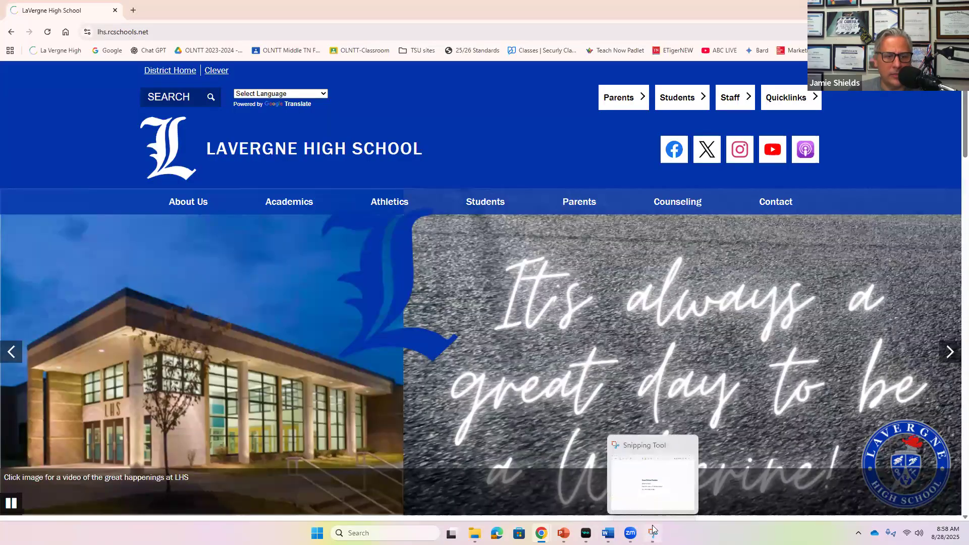
Snip the LaVergne High School homepage banner and navigation, then minimize Snipping Tool and Chrome.
left_click(654, 474)
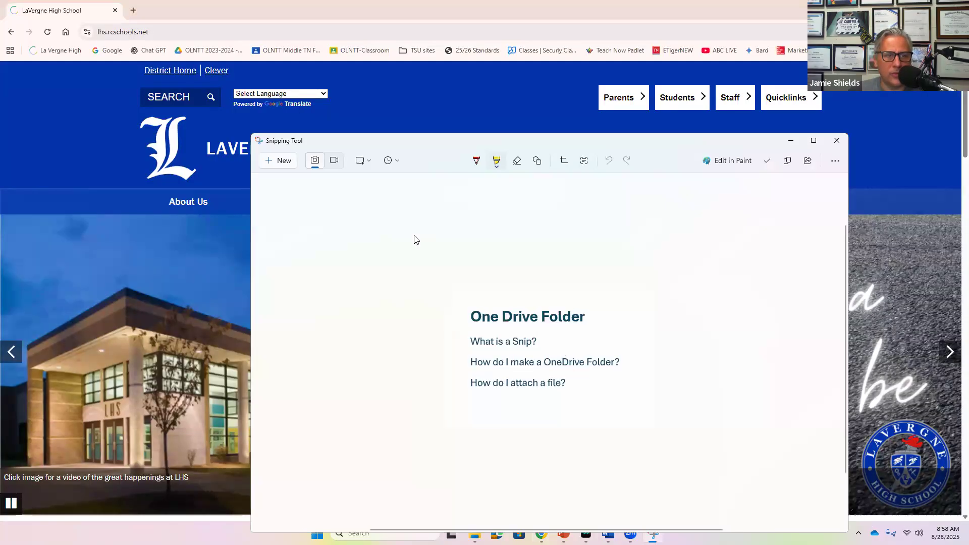
left_click(283, 160)
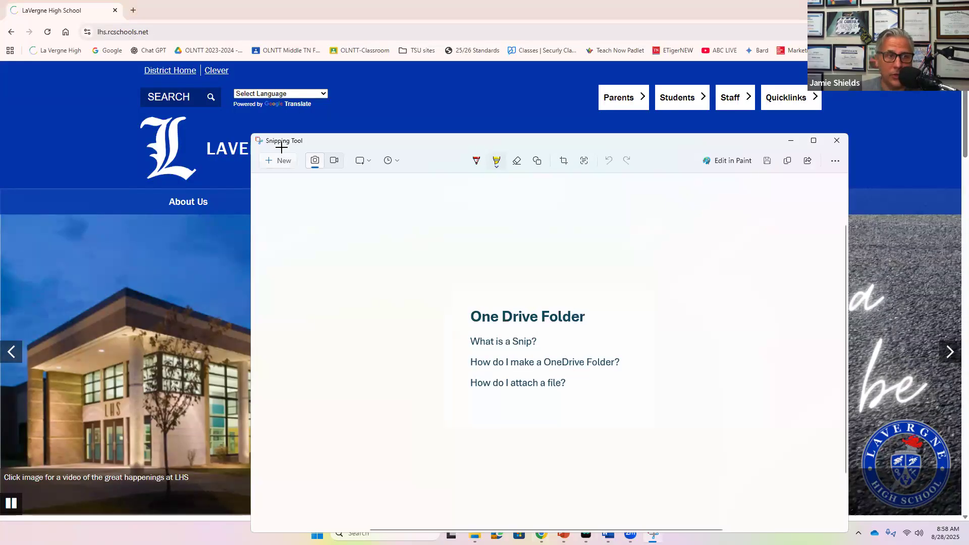
left_click_drag(115, 81, 670, 434)
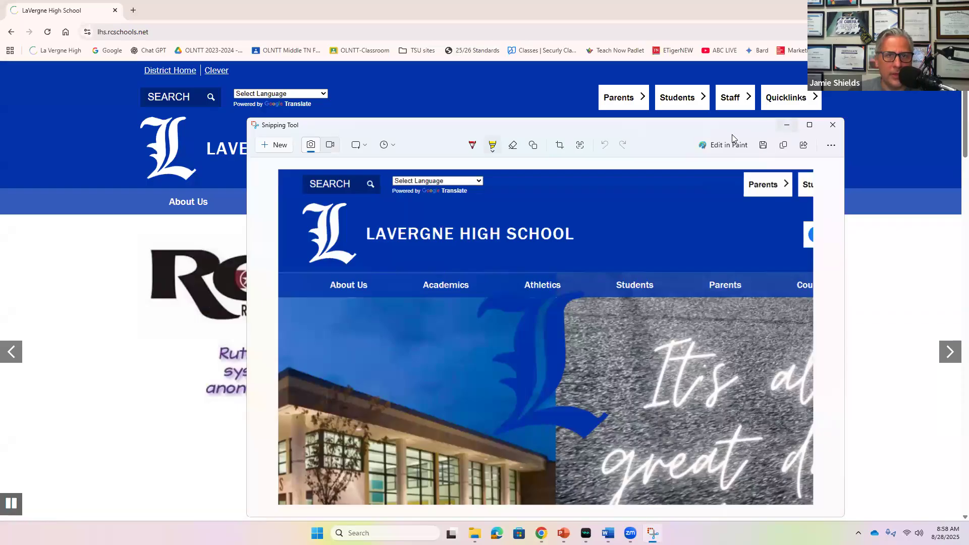
left_click(786, 125)
left_click(909, 8)
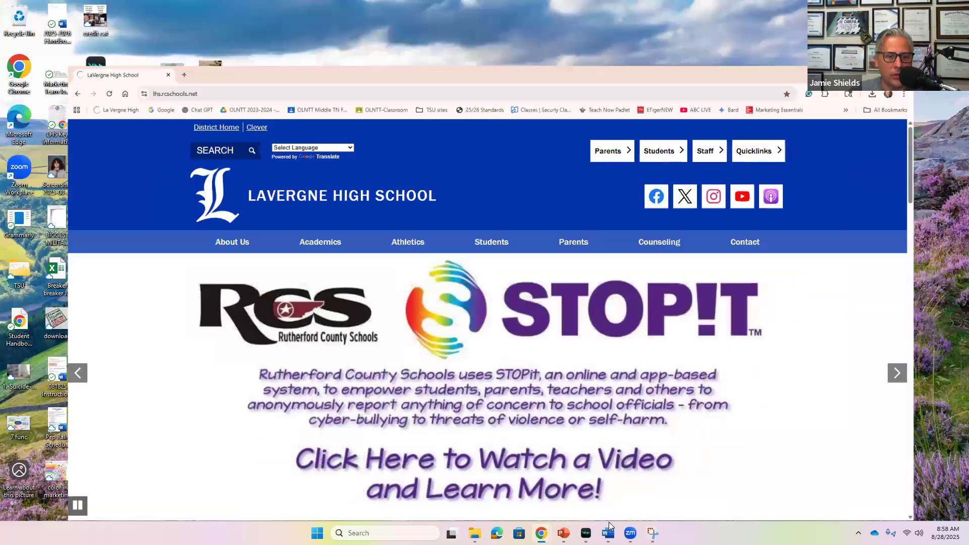
left_click(677, 479)
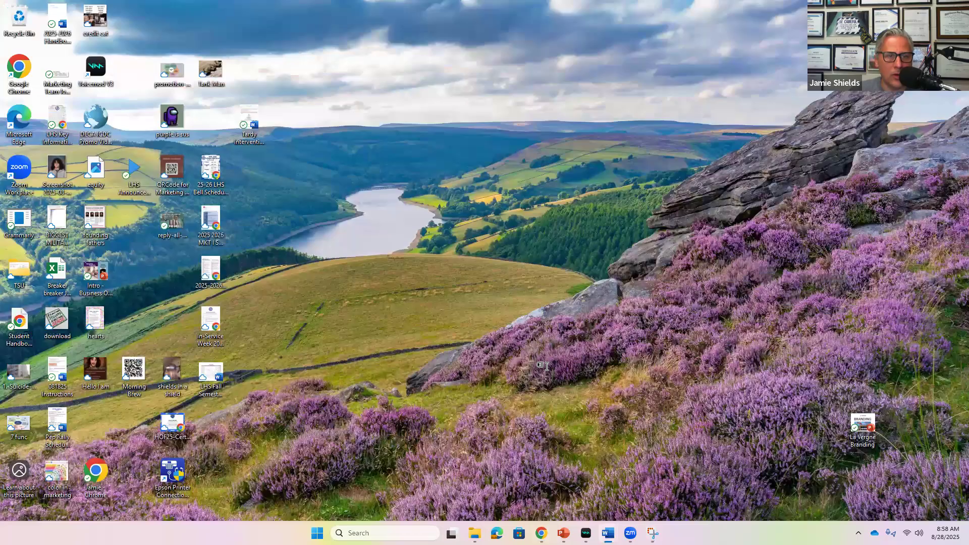
Paste the LaVergne High School homepage snip beneath the first picture and shrink it to fit.
right_click(488, 341)
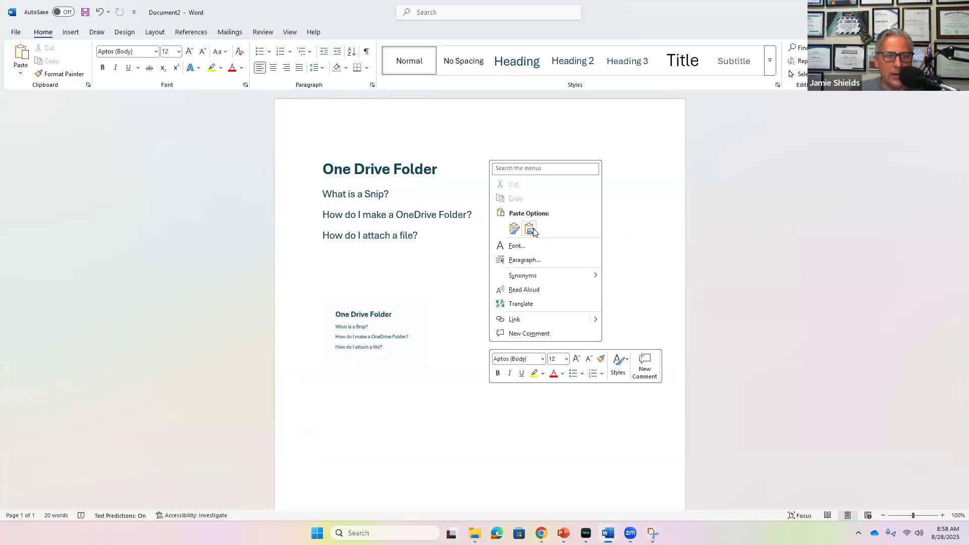
key("Escape")
key("ctrl+v")
left_click(680, 383)
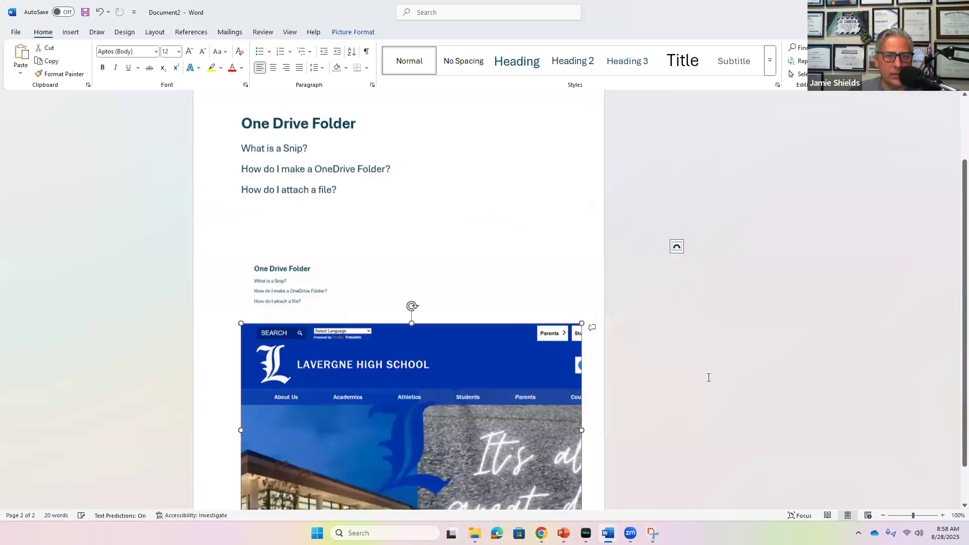
left_click_drag(664, 238, 539, 298)
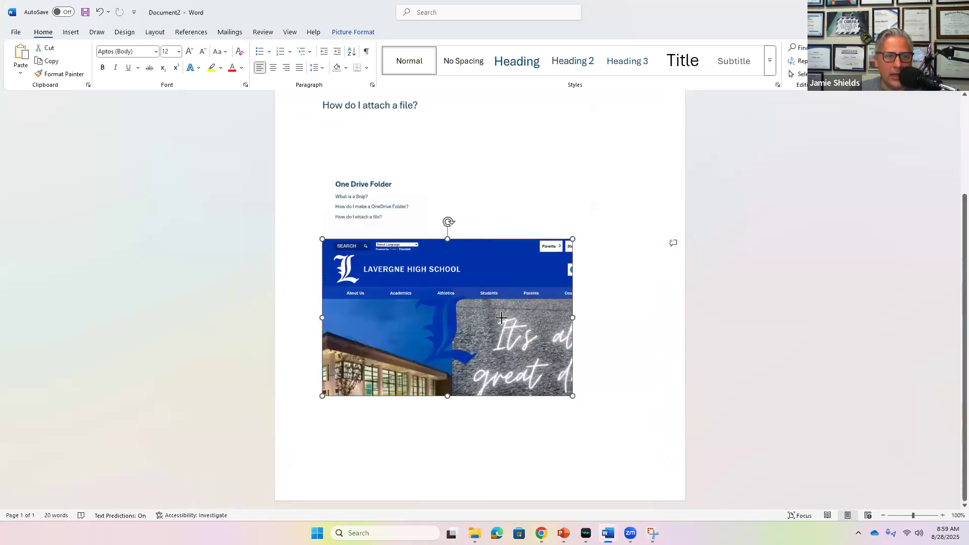
left_click(596, 300)
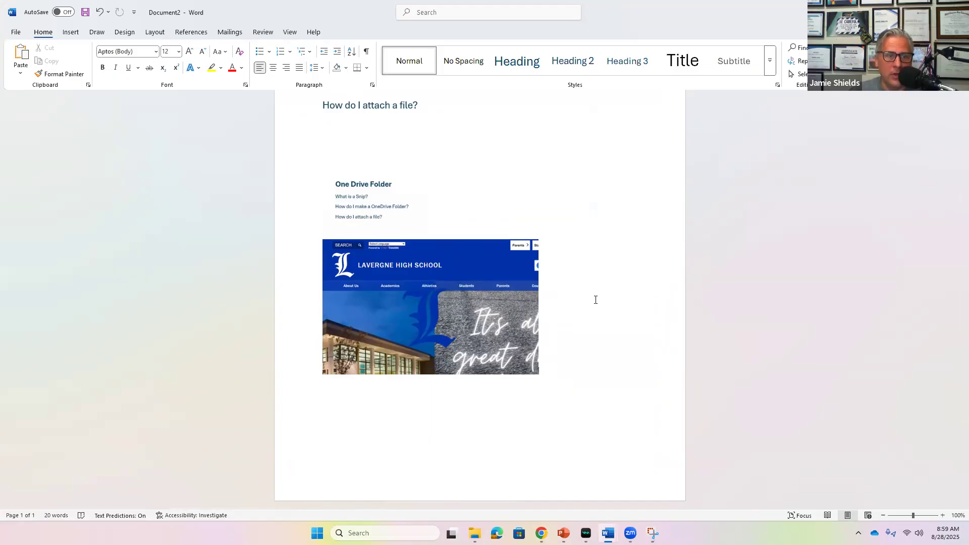
scroll(596, 300, "up", 3)
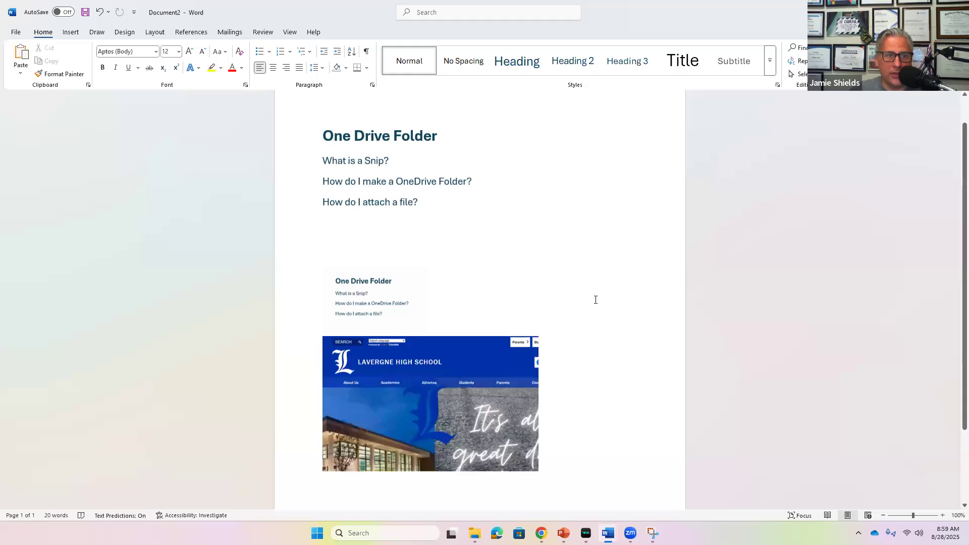
Select the line 'What is a Snip?' and apply yellow text highlighting to it.
left_click(393, 161)
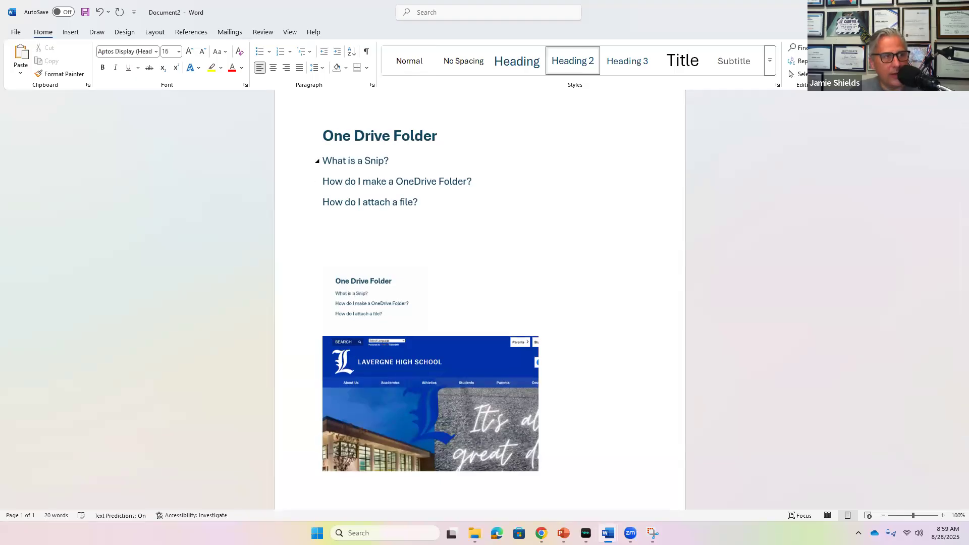
left_click_drag(323, 161, 394, 160)
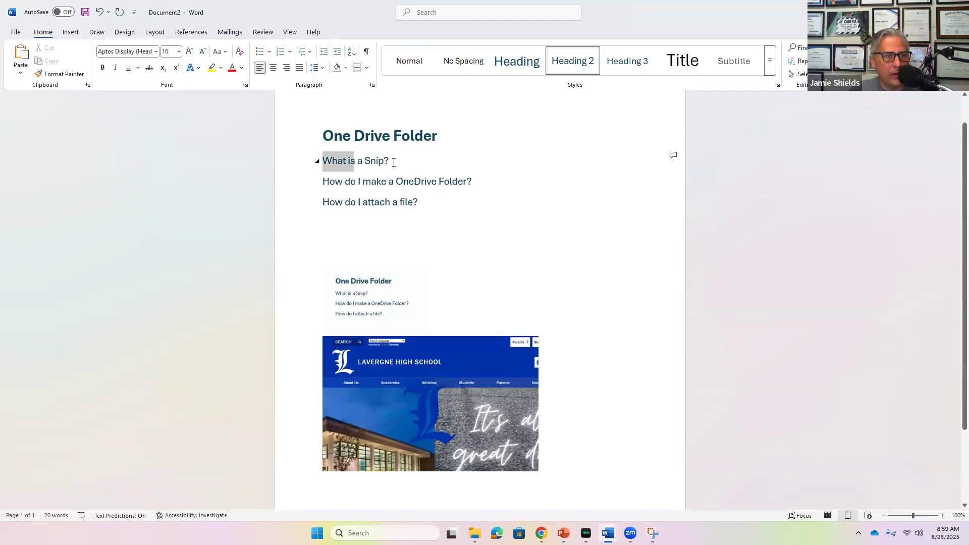
left_click(212, 68)
left_click(554, 220)
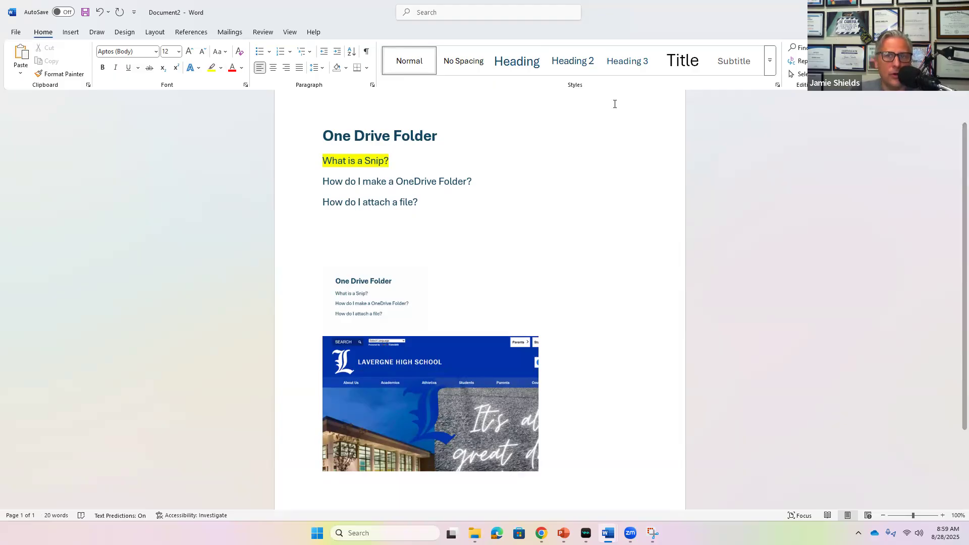
scroll(614, 104, "down", 1)
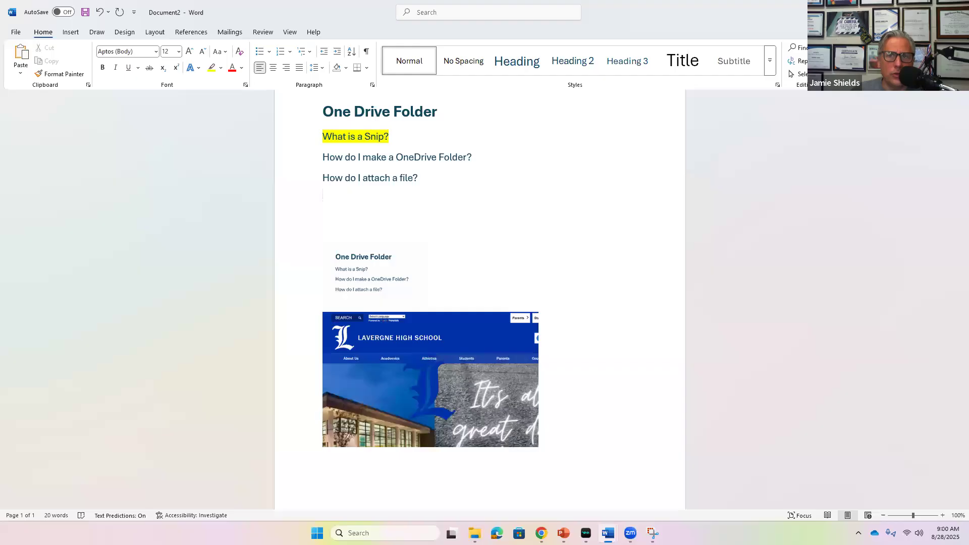
Minimize Word and open Staff > Employee Email and Office 365 on the LaVergne High School site.
left_click(934, 11)
left_click(968, 539)
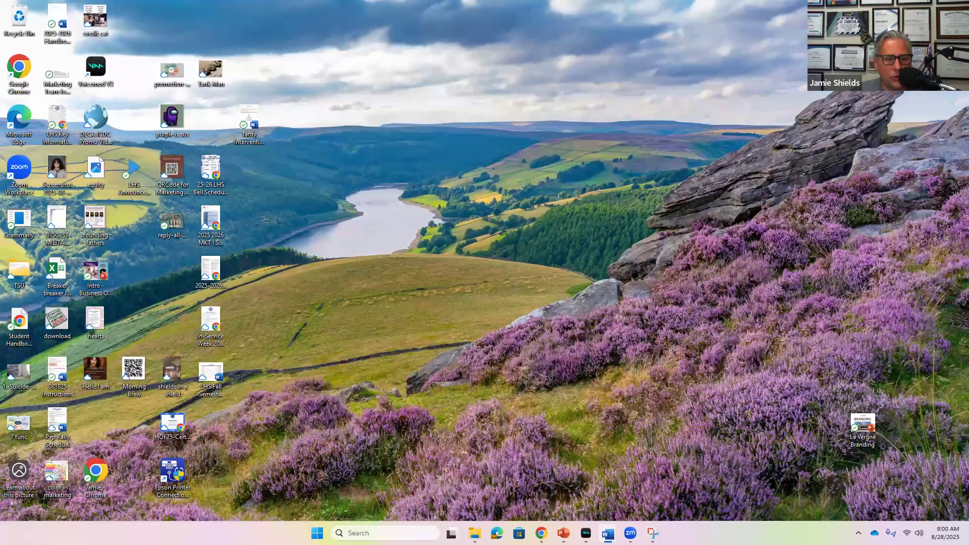
mouse_move(541, 534)
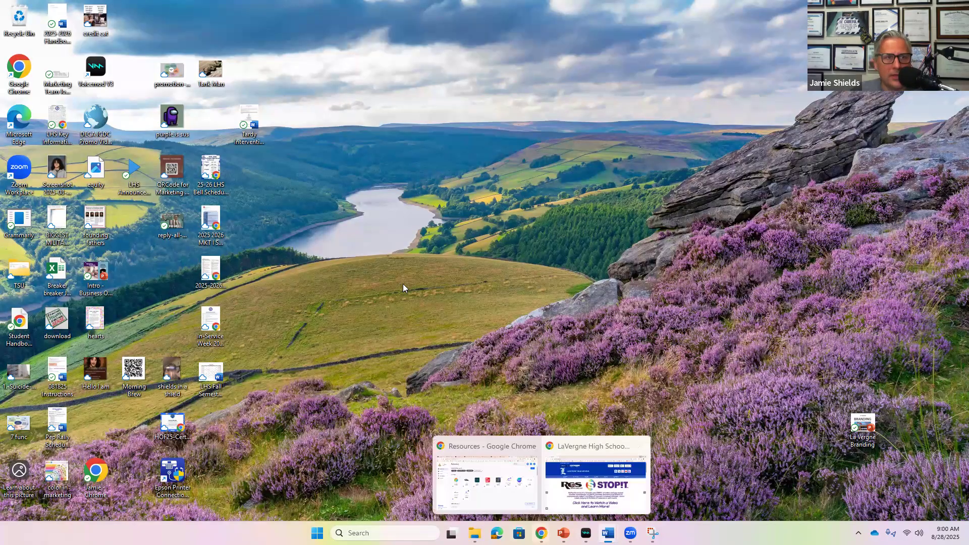
left_click(596, 482)
mouse_move(732, 97)
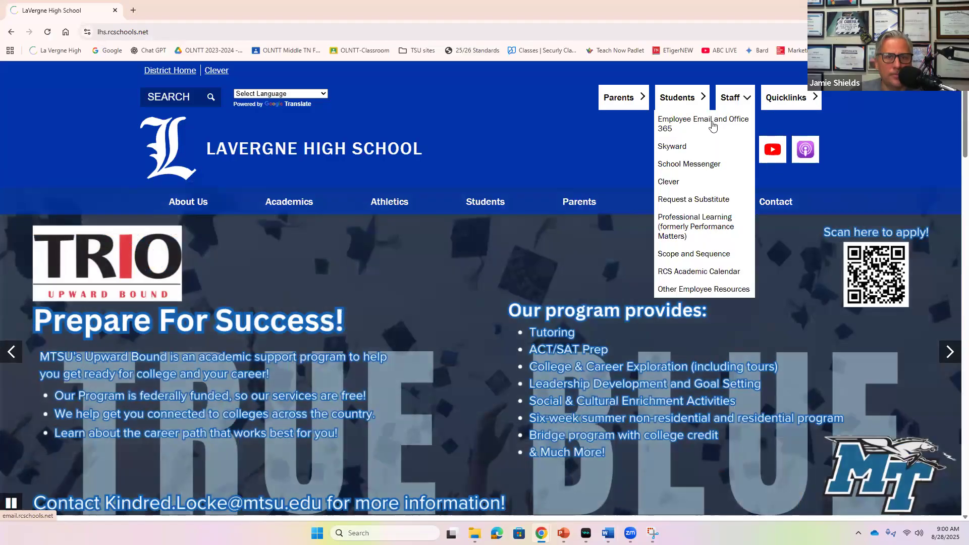
left_click(713, 126)
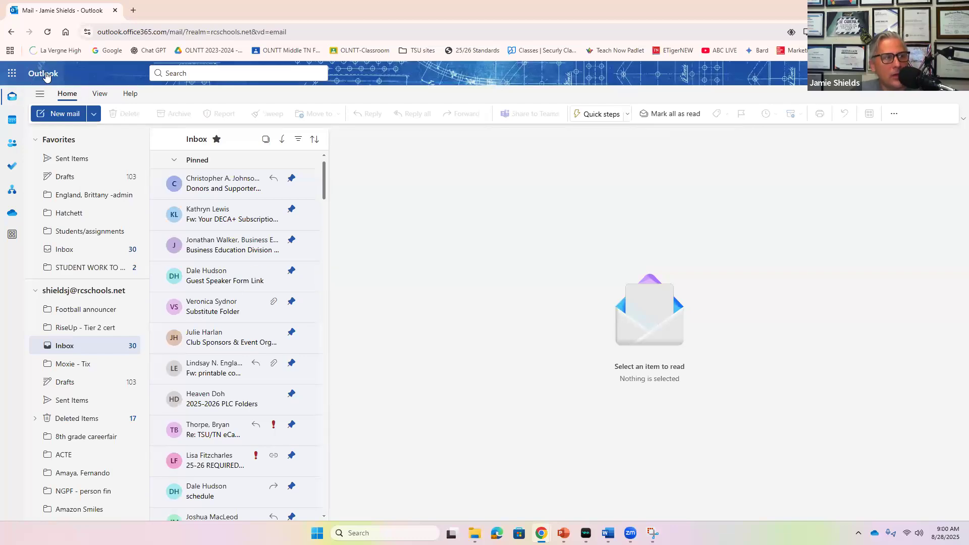
Open OneDrive in a new tab from the Microsoft 365 app launcher.
left_click(12, 74)
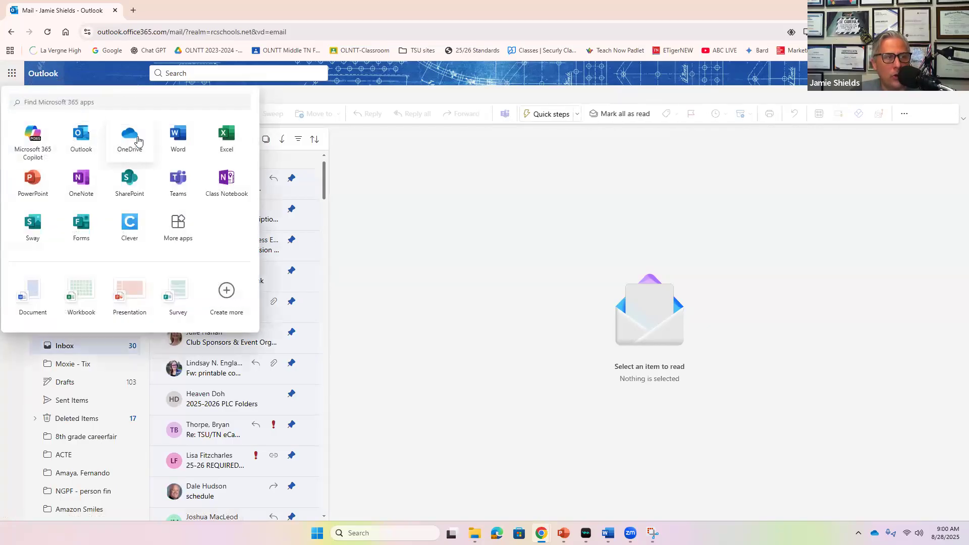
left_click(137, 141)
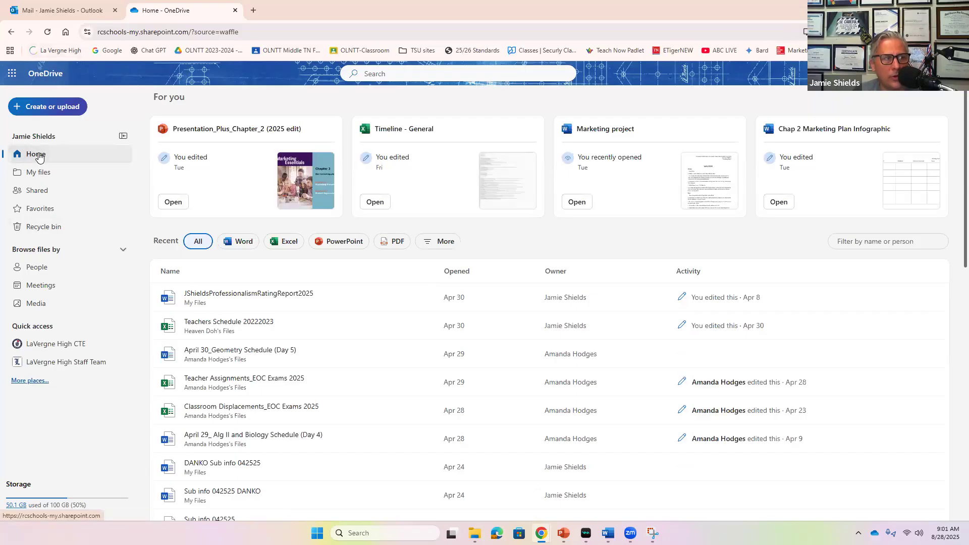
In My files, select the Marketing Per 1, 2, 3, 4, 5, 7 and 8 folders and delete them.
left_click(43, 173)
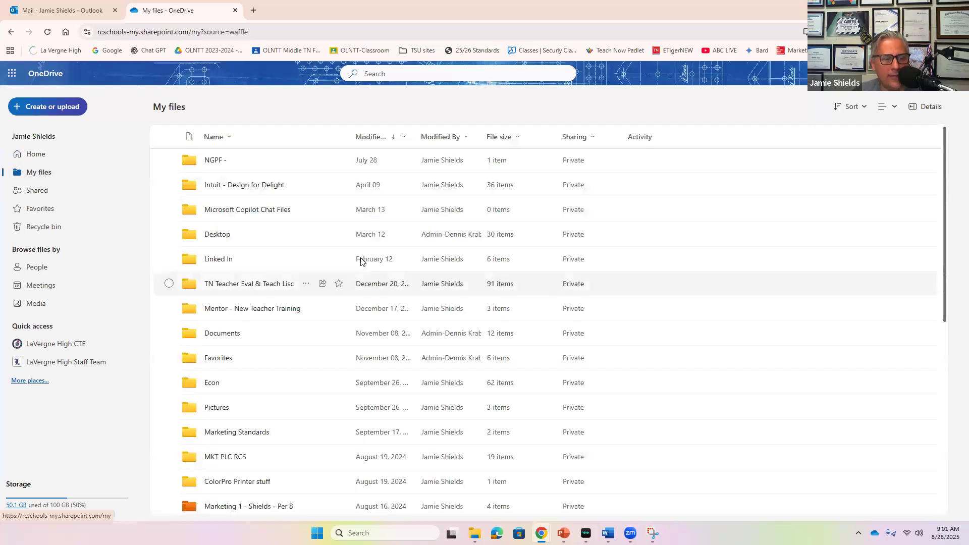
scroll(389, 318, "down", 4)
left_click(169, 305)
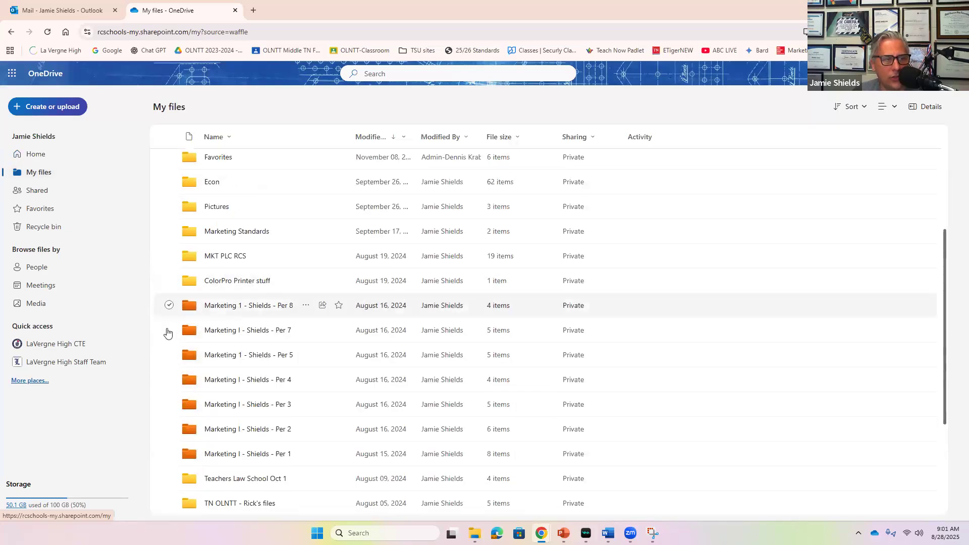
left_click(169, 330)
left_click(169, 355)
left_click(169, 379)
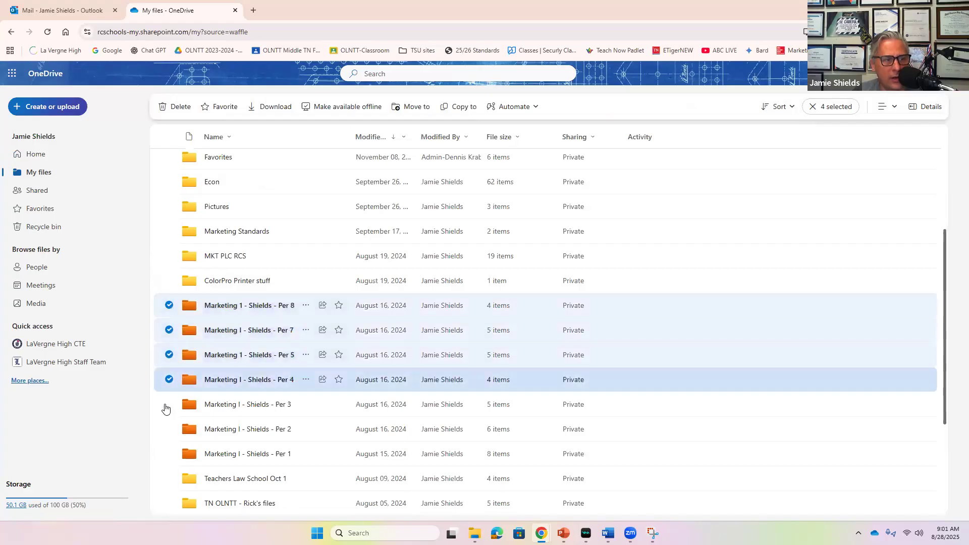
left_click(169, 405)
left_click(169, 430)
left_click(169, 455)
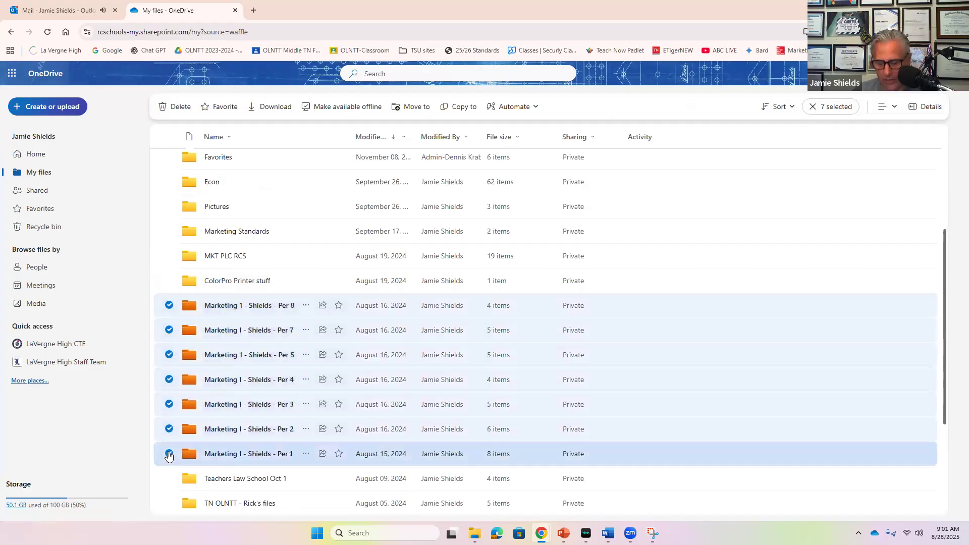
key("Delete")
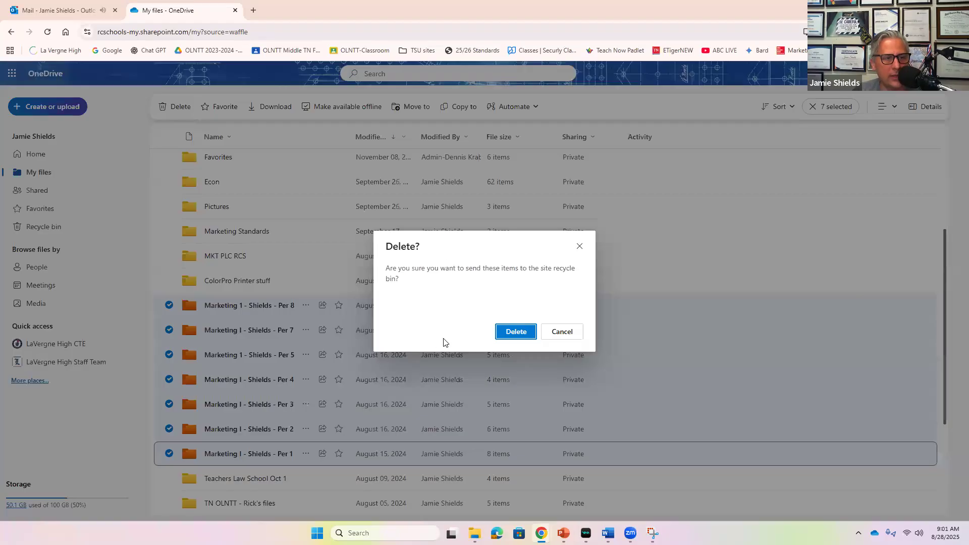
left_click(520, 331)
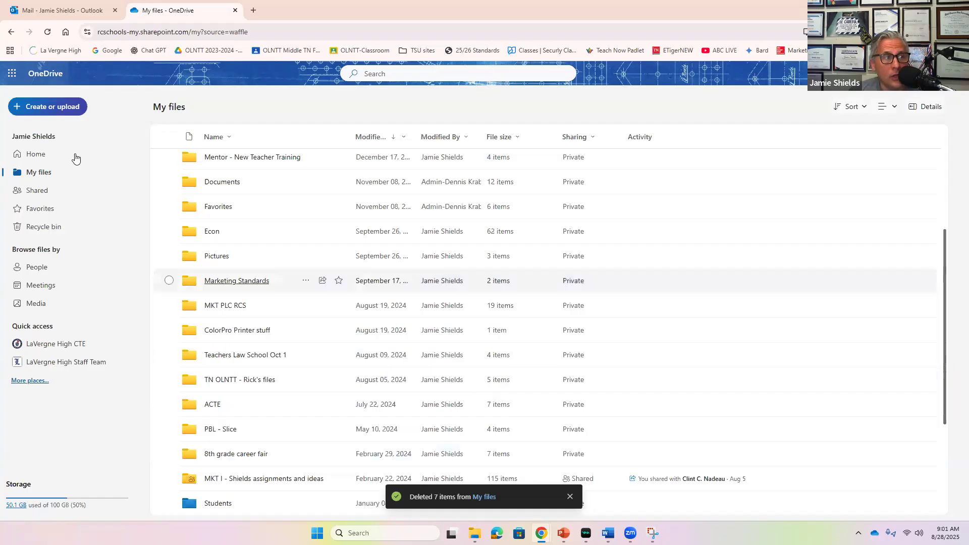
scroll(386, 253, "up", 1)
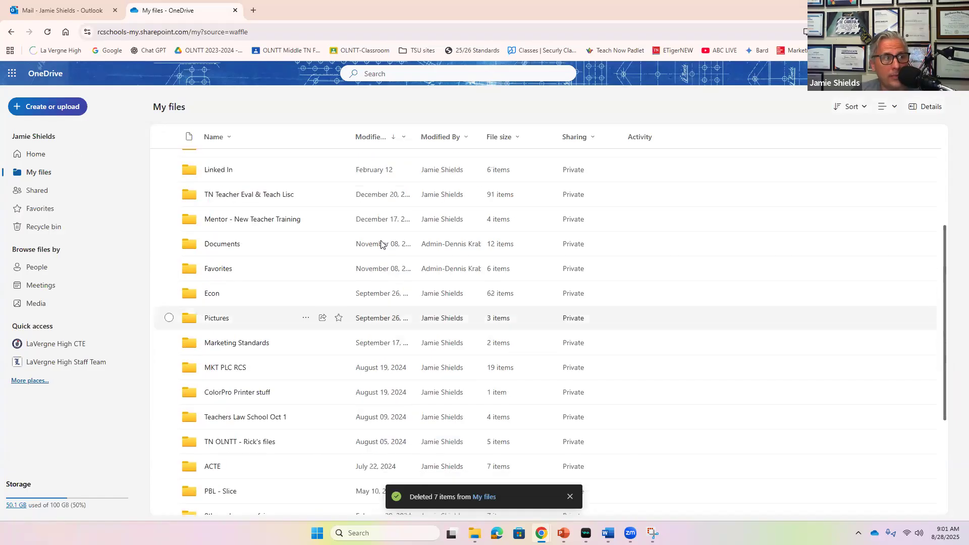
scroll(383, 245, "up", 3)
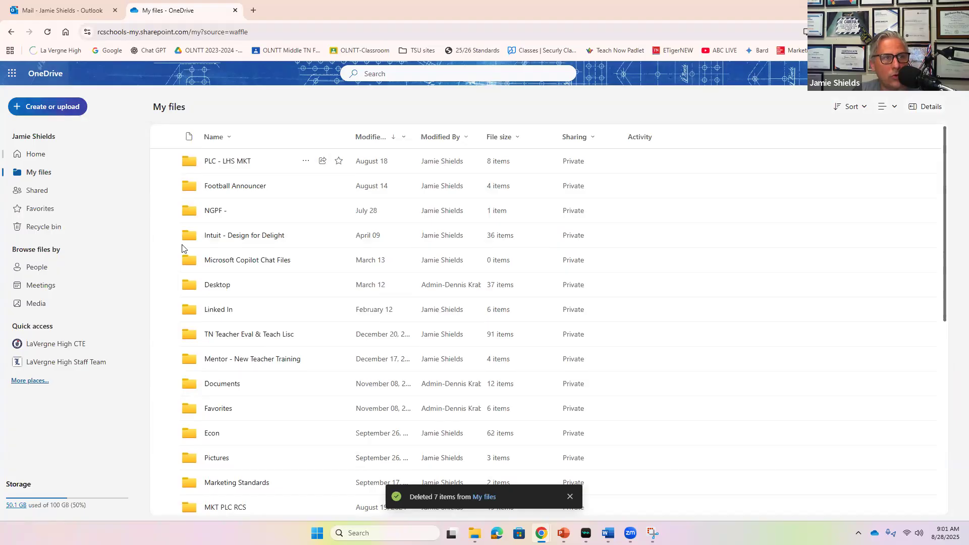
Create an orange 'Marketing I - [teacher's name] - Per 1' folder in My files.
left_click(49, 108)
left_click(51, 130)
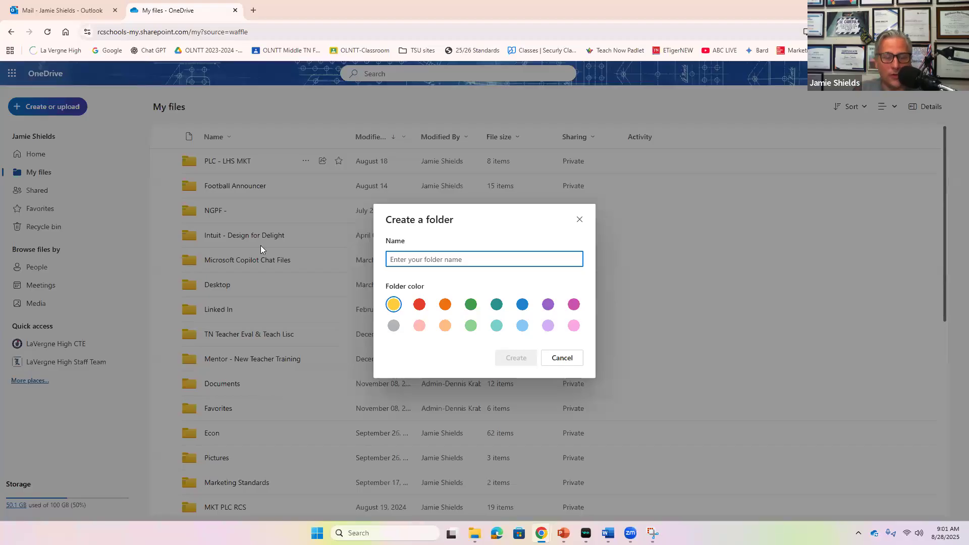
left_click(444, 305)
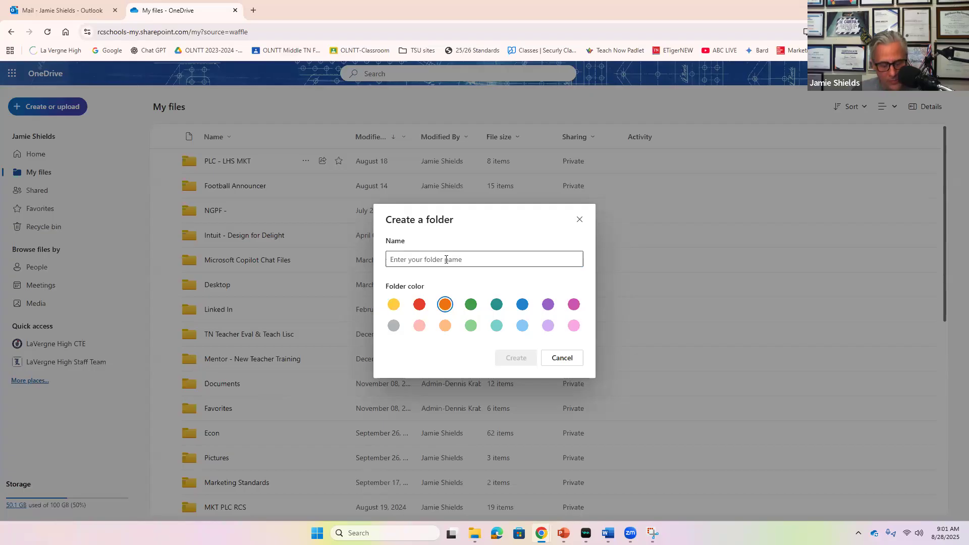
left_click(445, 260)
type("Mak")
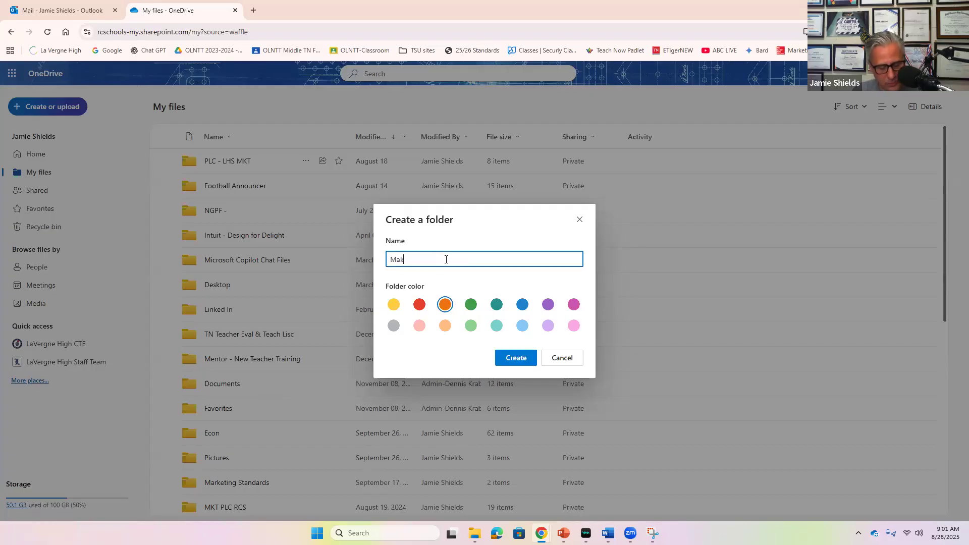
type("reting I")
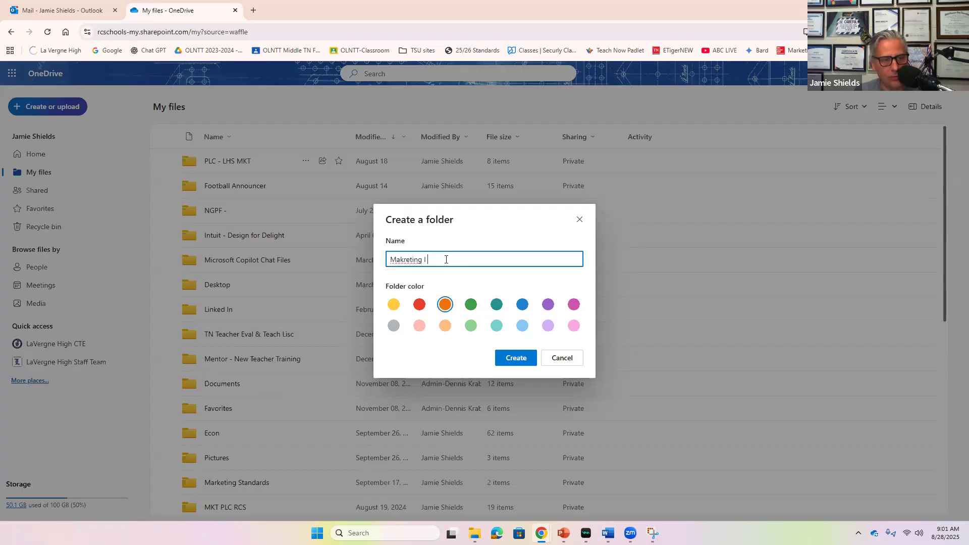
key("BackSpace")
key("BackSpace")
key("BackSpace")
key("BackSpace")
key("BackSpace")
key("BackSpace")
key("BackSpace")
key("BackSpace")
key("BackSpace")
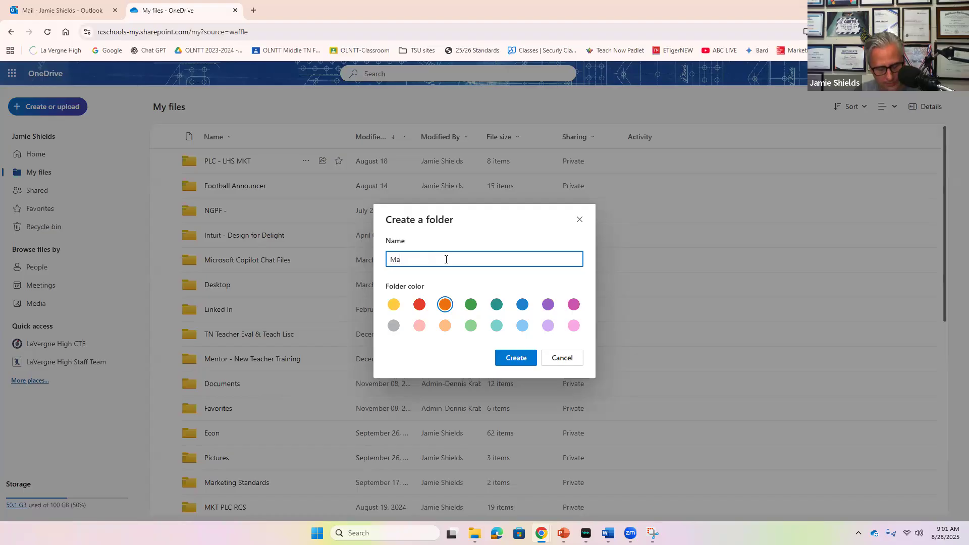
type("rketing ")
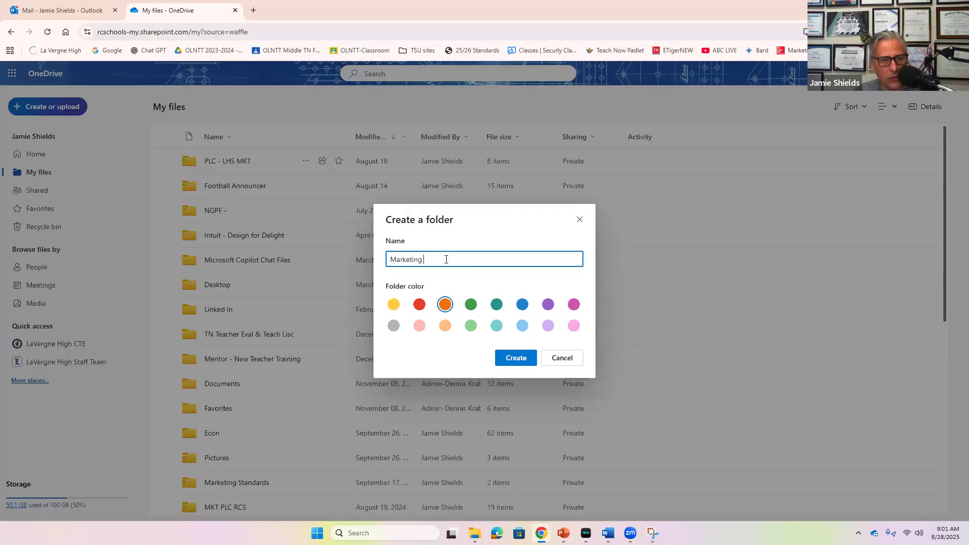
type("I -0")
key("BackSpace")
type("Shields - P")
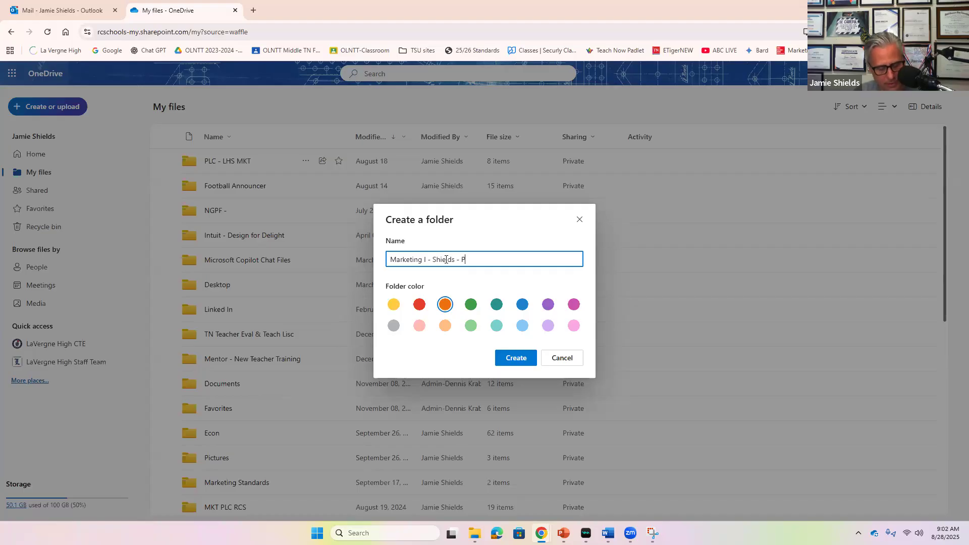
type("er 1")
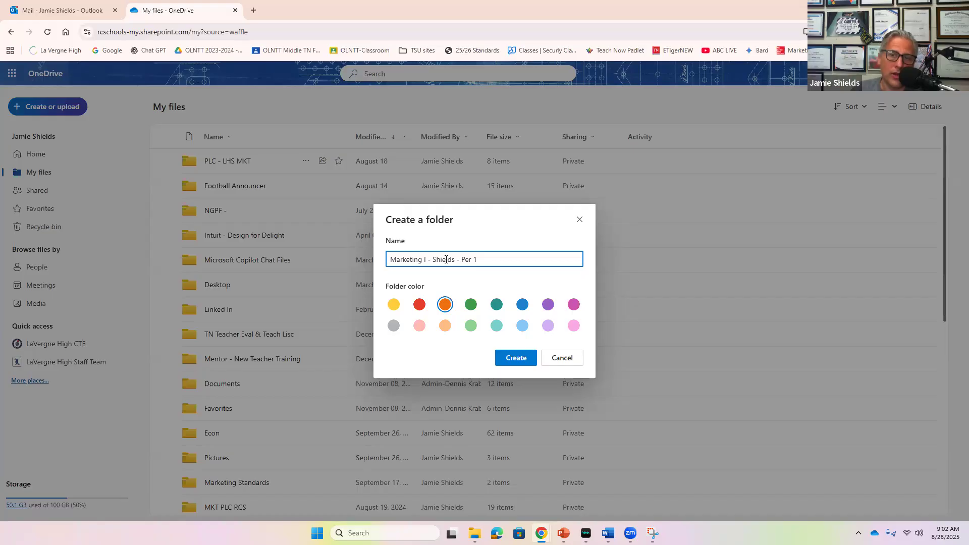
left_click(523, 365)
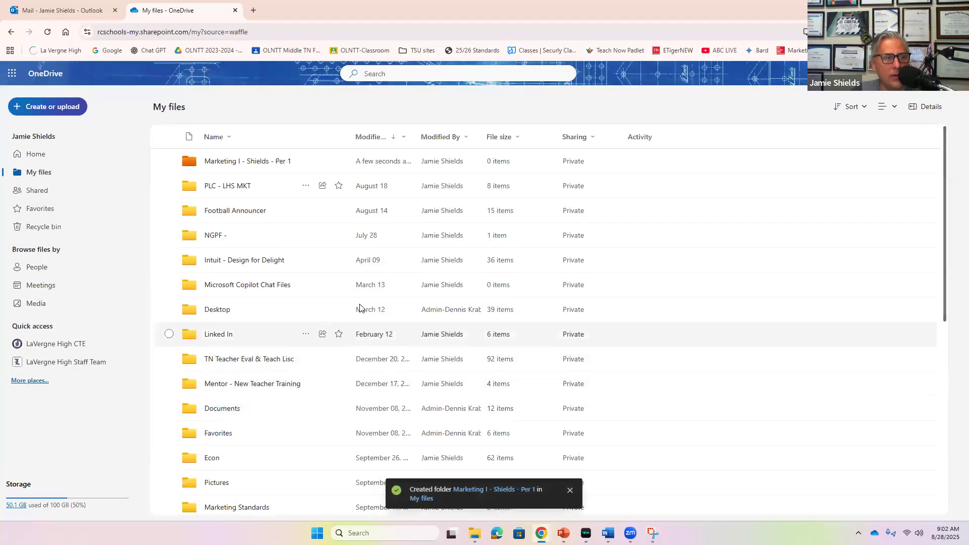
left_click(253, 162)
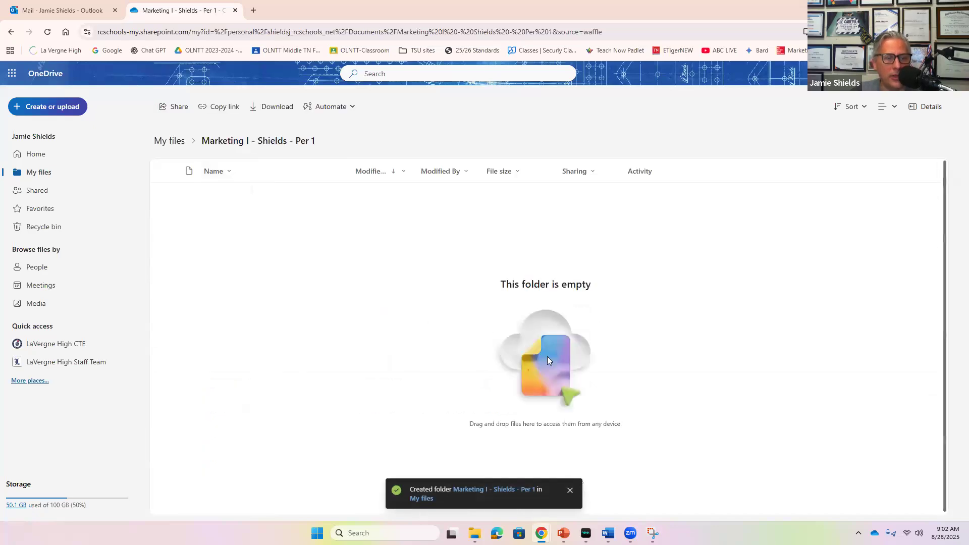
left_click(13, 34)
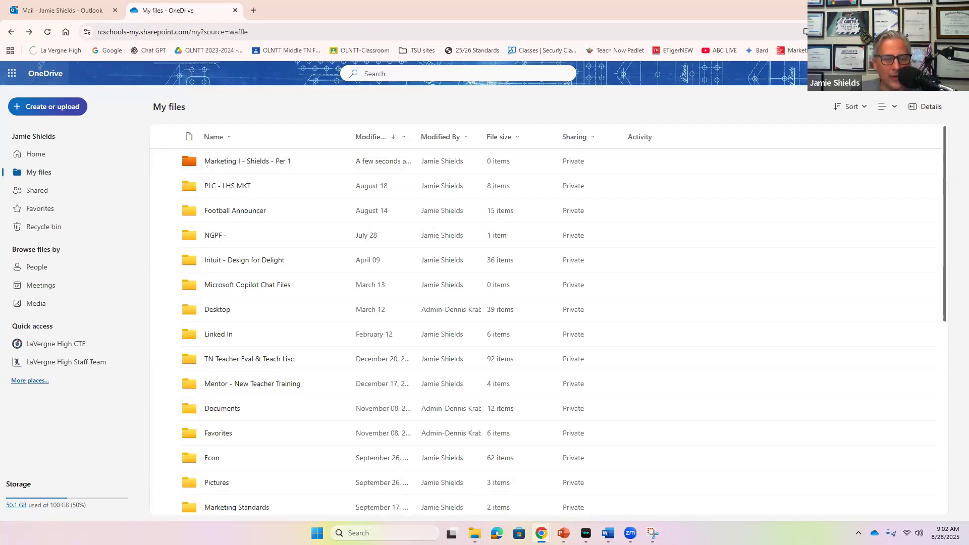
Snip the OneDrive My files list showing the new orange Per 1 folder at the top.
mouse_move(648, 531)
left_click(653, 500)
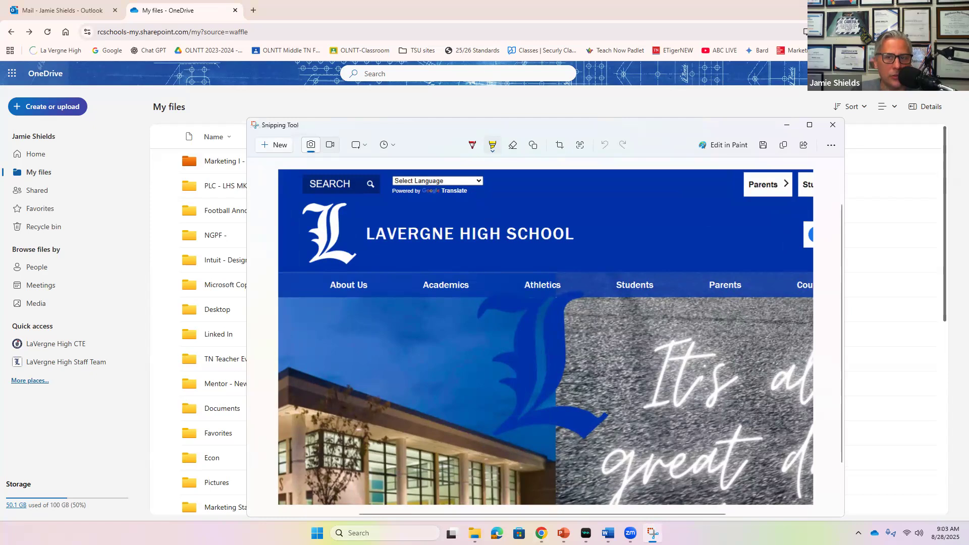
left_click(280, 146)
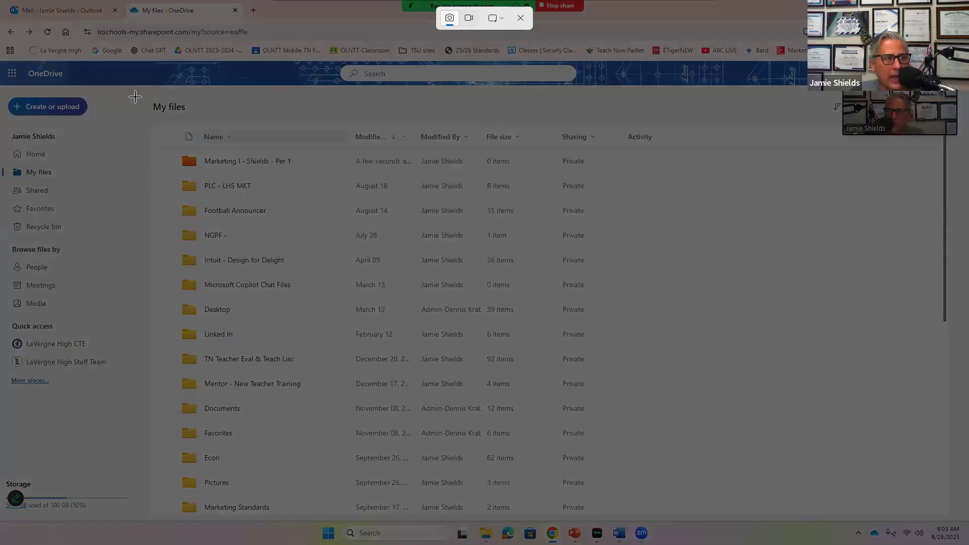
left_click_drag(3, 64, 667, 376)
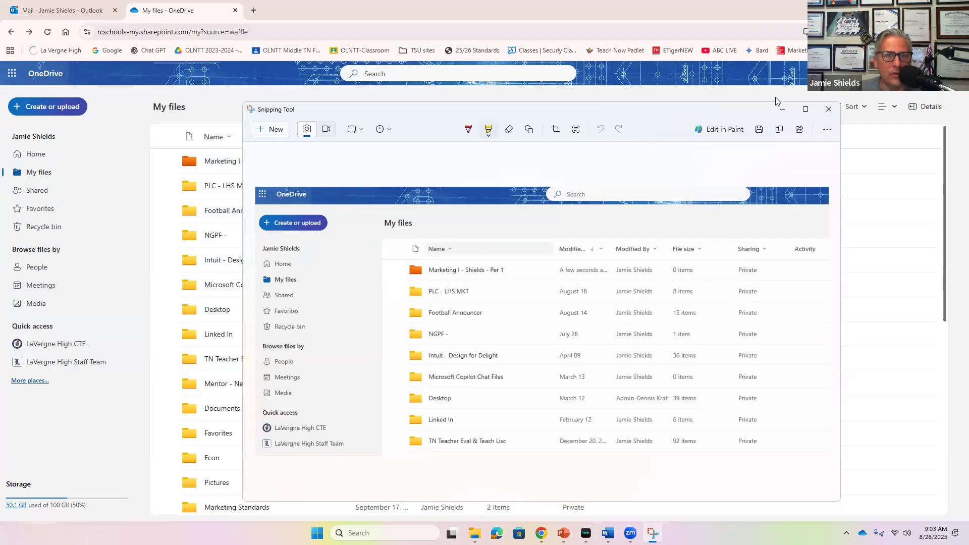
Save the snip as a JPG in the Marketing I Per 1 OneDrive folder, named 'snip of onedrive' with your surname and 'Per 1'.
left_click(759, 130)
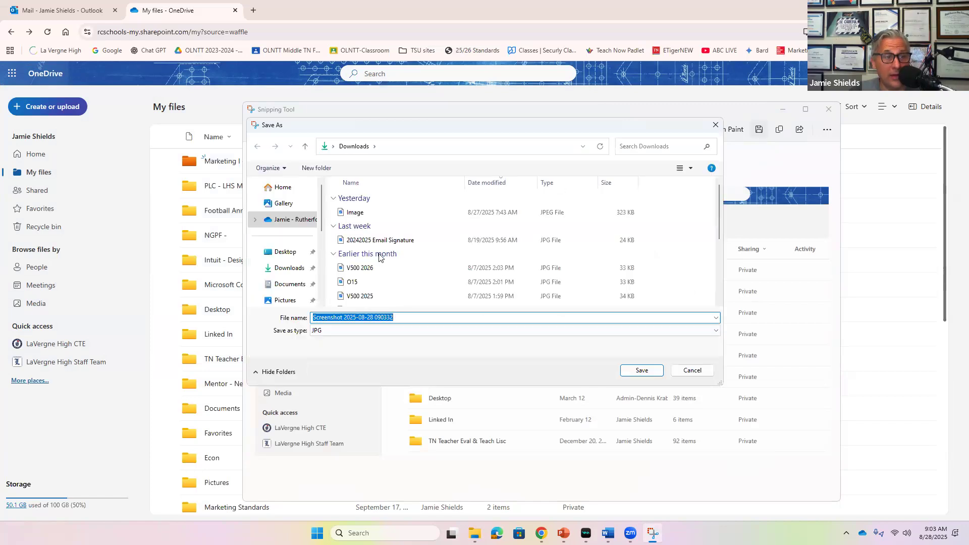
left_click(288, 225)
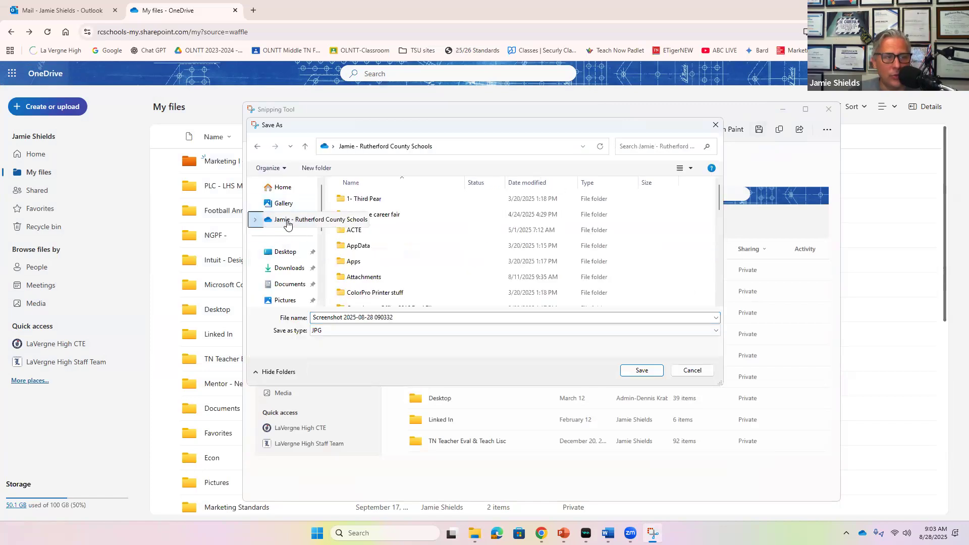
scroll(449, 235, "down", 3)
scroll(449, 235, "down", 10)
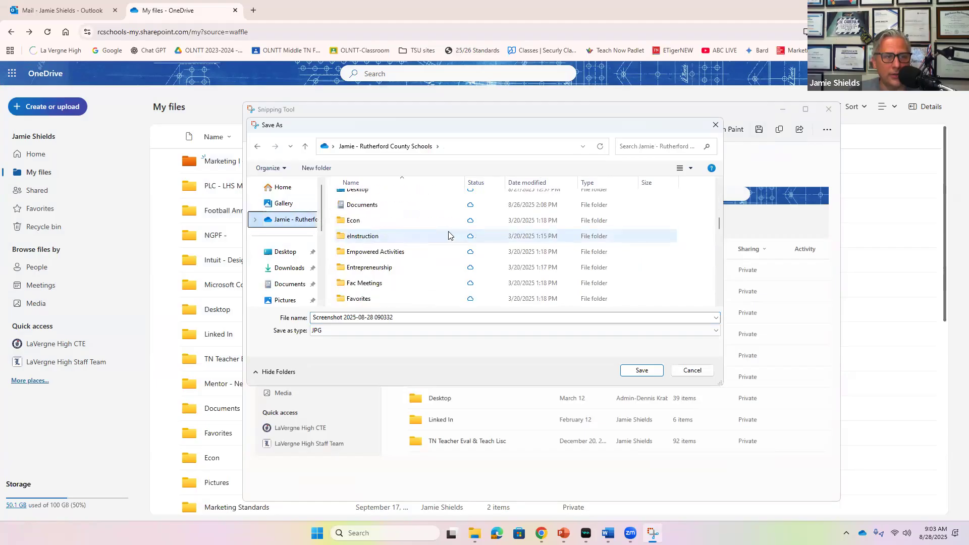
scroll(449, 236, "up", 2)
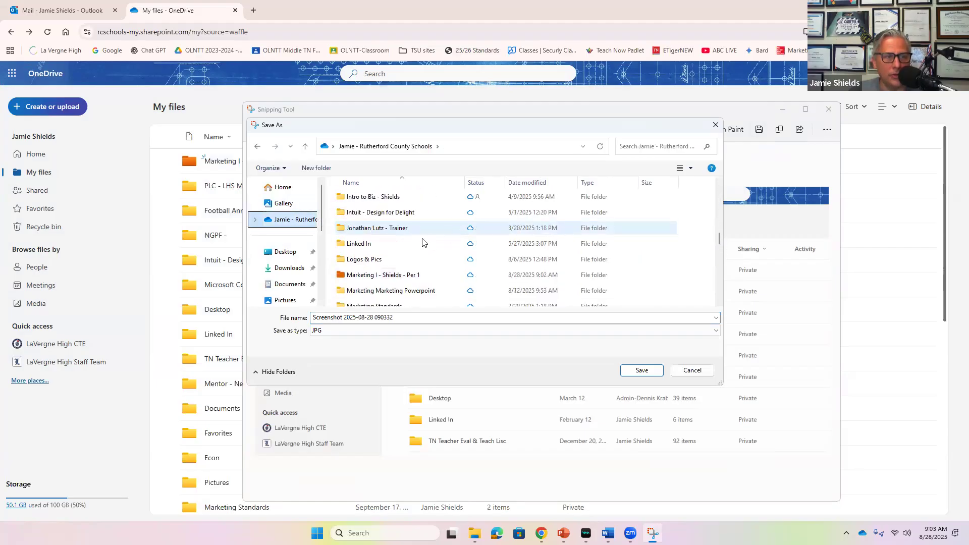
left_click(377, 277)
double_click(376, 277)
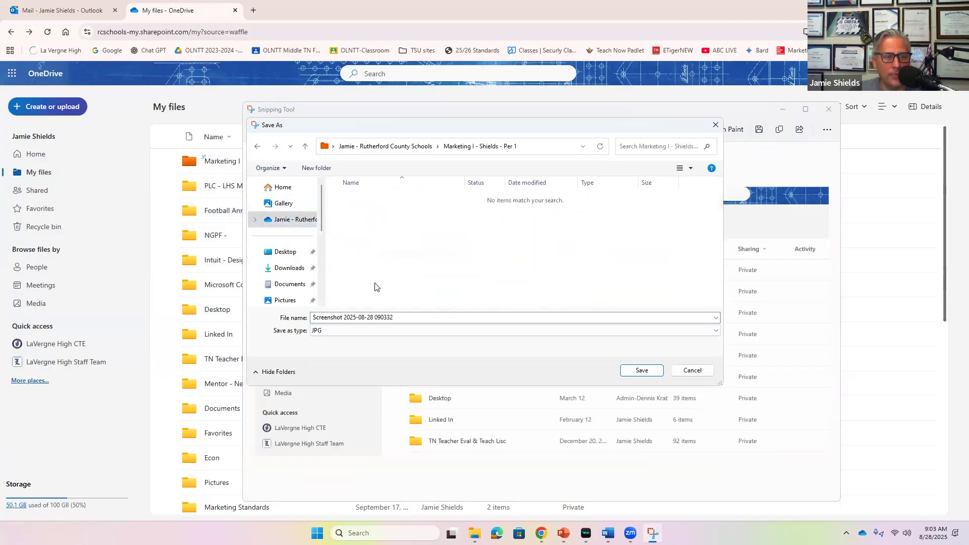
left_click(374, 319)
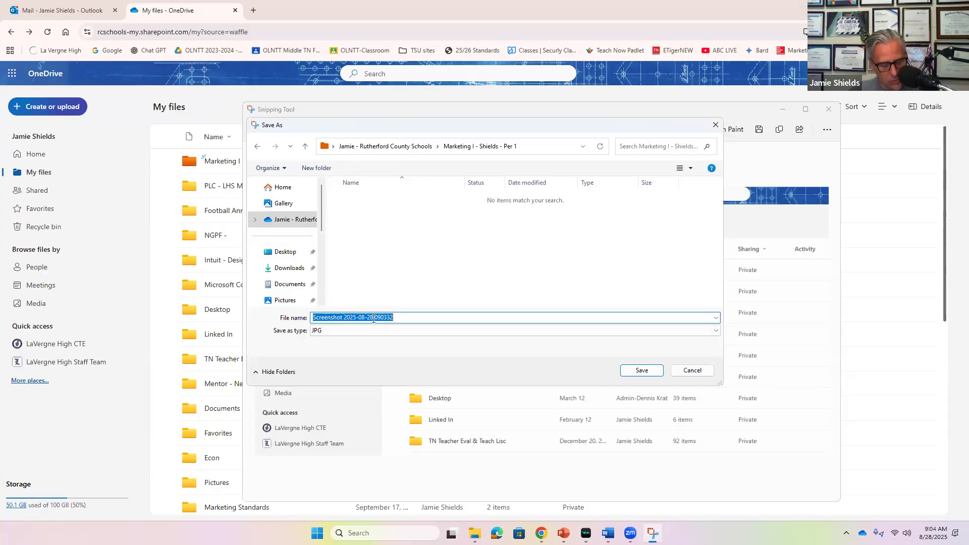
type("snip of on")
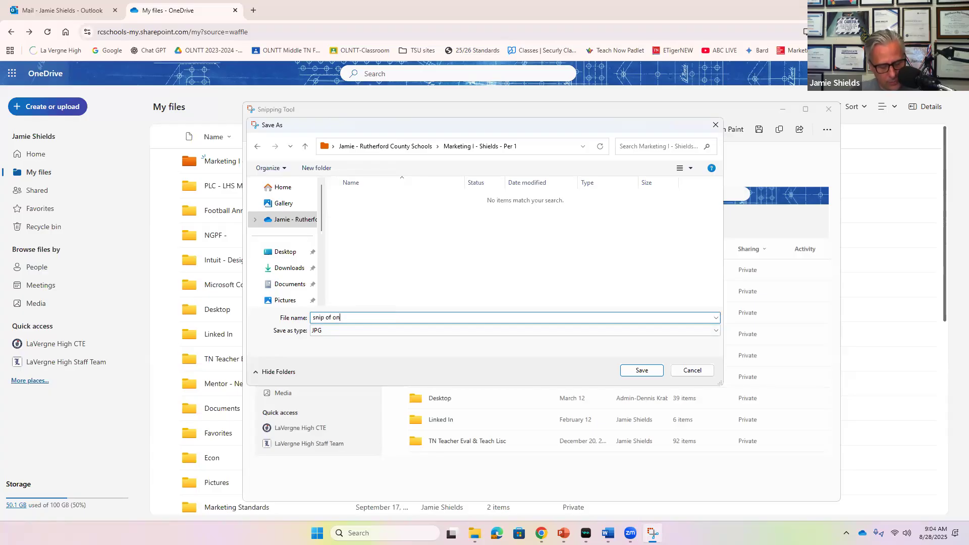
type("edrive")
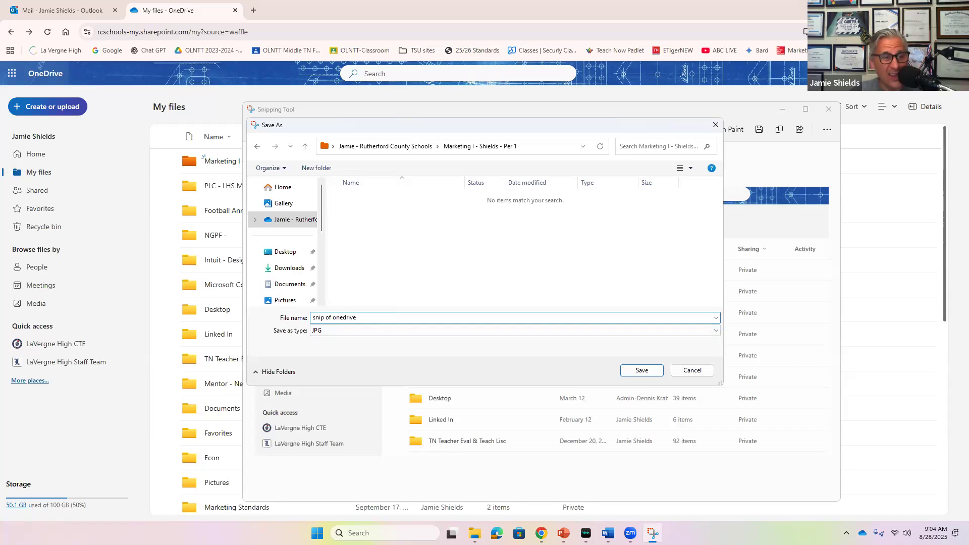
type(" - Shields - Per 1")
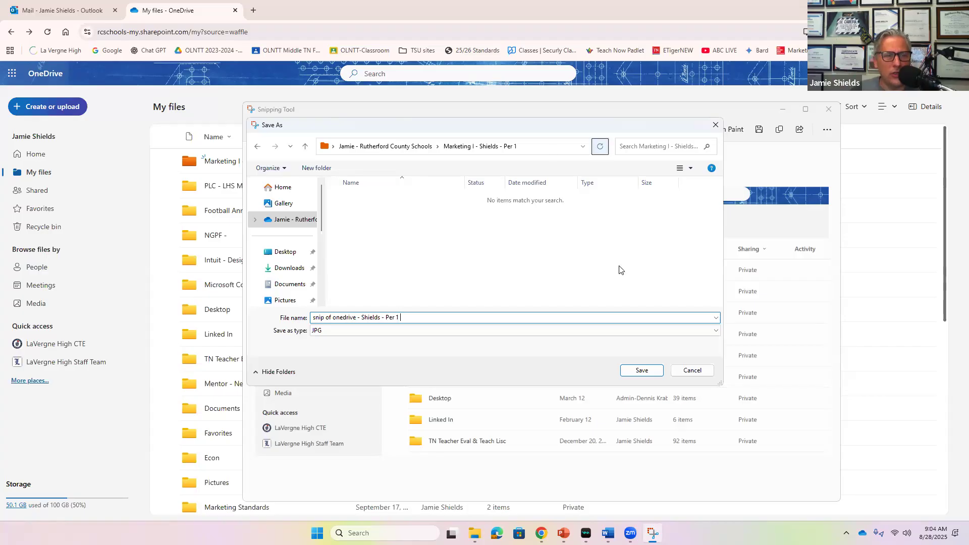
left_click(644, 371)
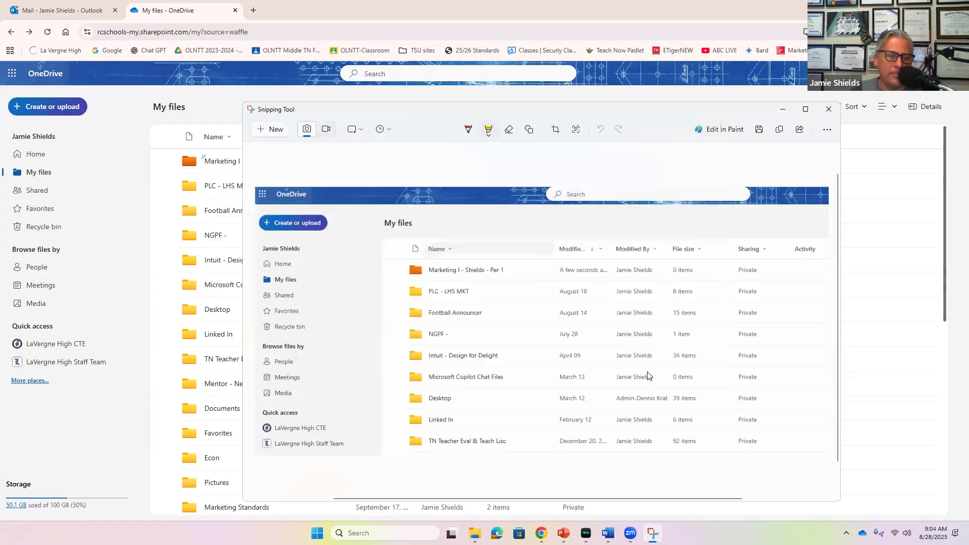
Open the Marketing I Per 1 folder in OneDrive and confirm the 109 KB snip JPG is listed.
left_click(783, 111)
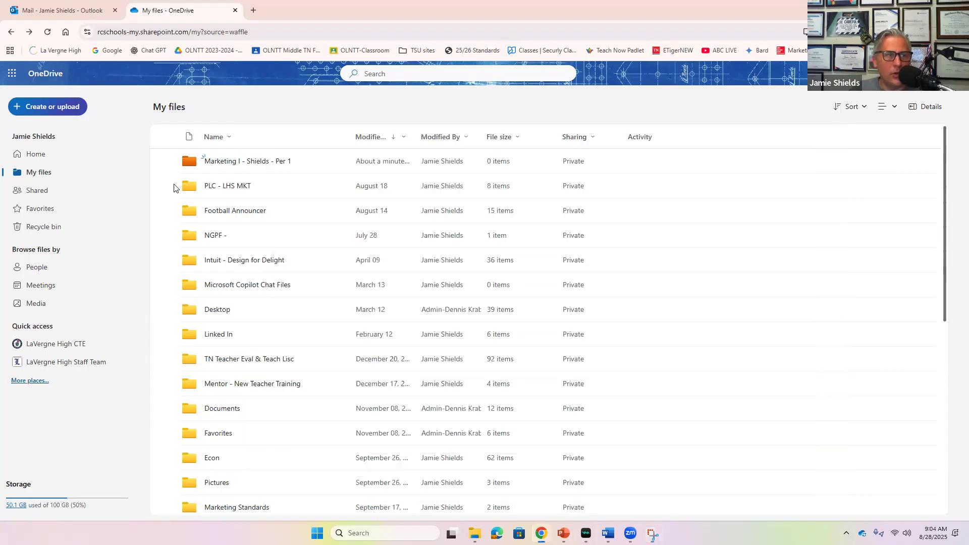
left_click(242, 162)
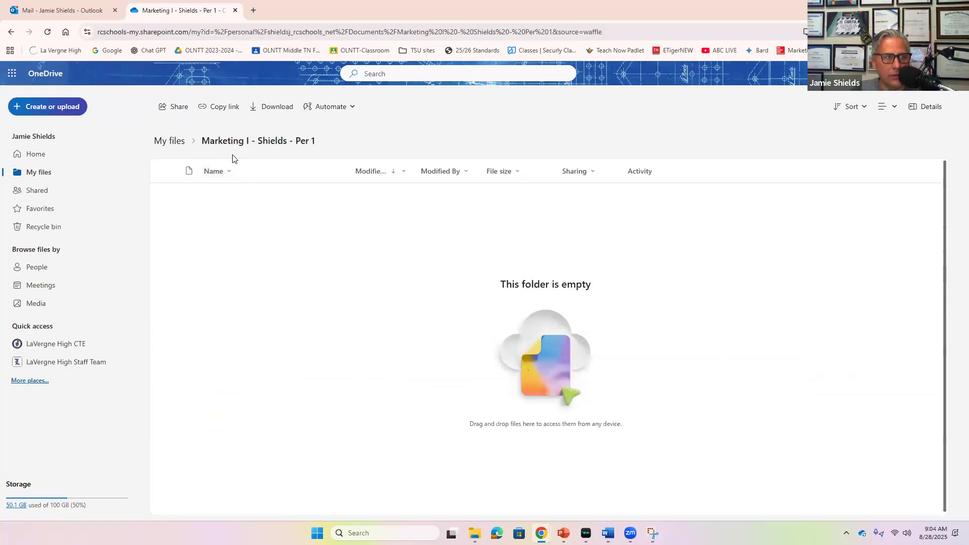
left_click(182, 144)
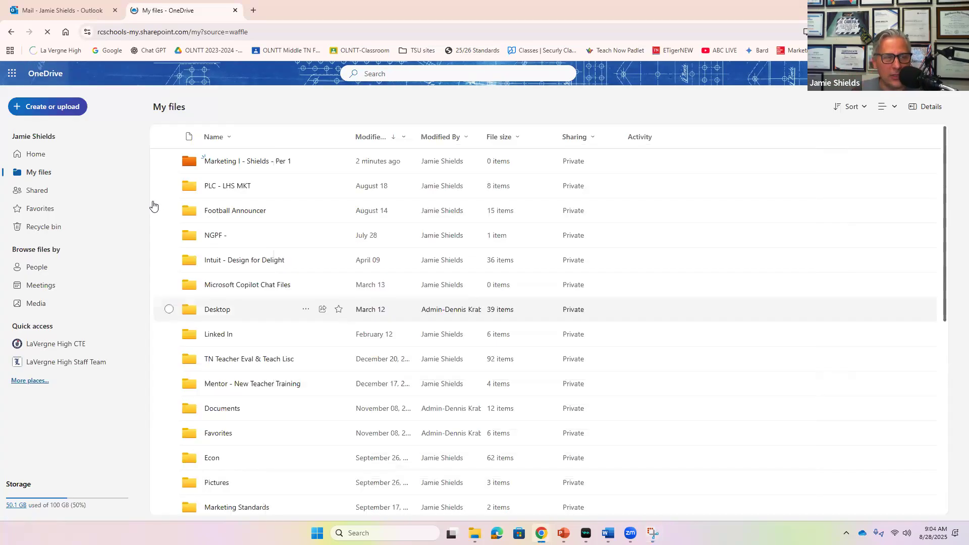
left_click(241, 170)
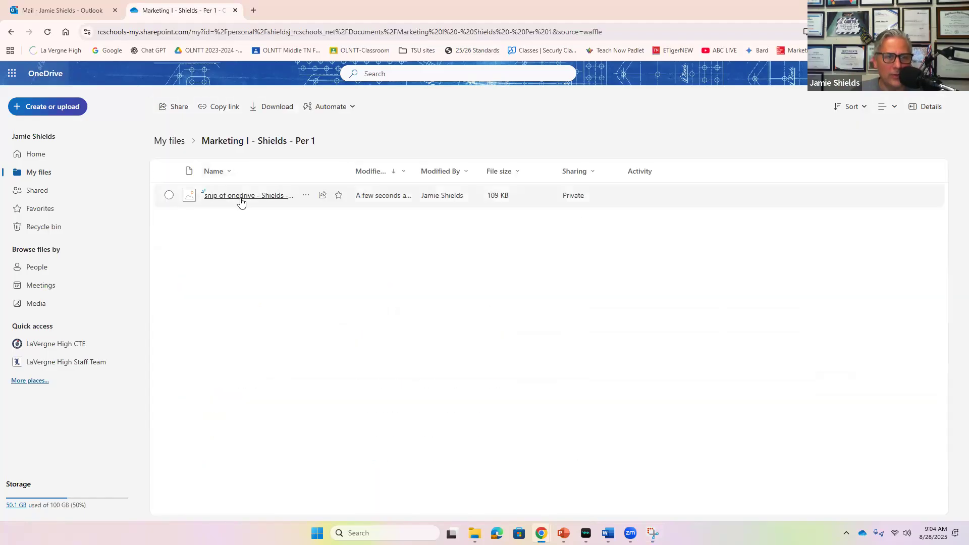
Start a new Outlook message addressed to your own school e-mail address.
left_click(64, 11)
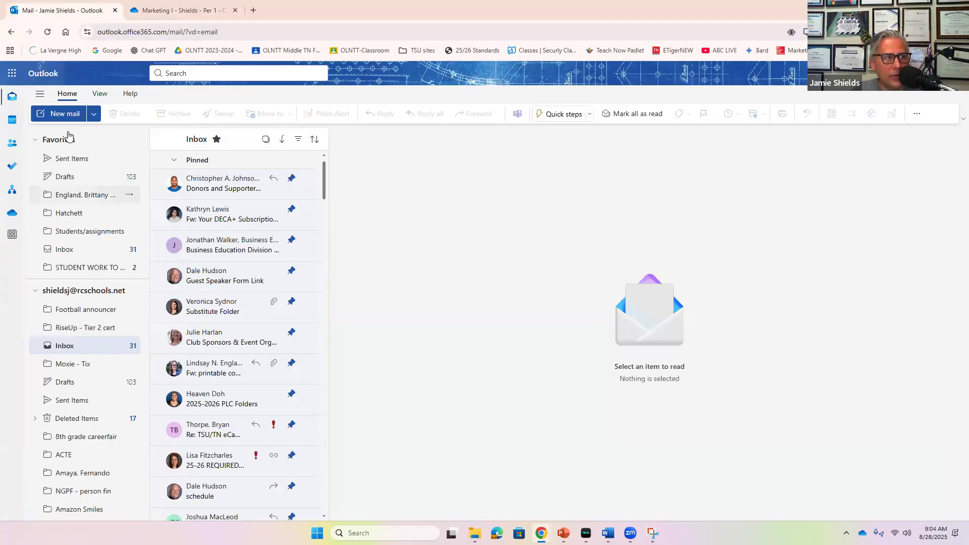
left_click(69, 115)
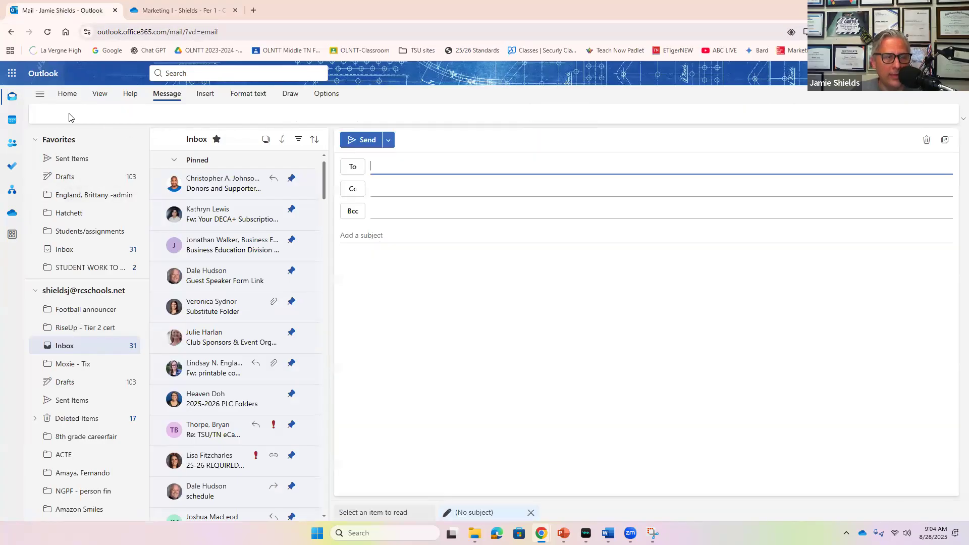
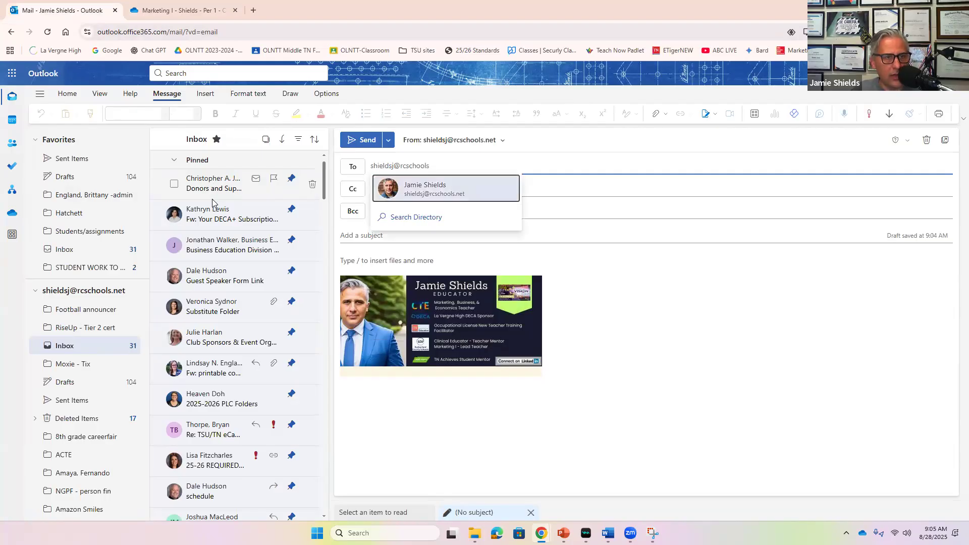
left_click(431, 188)
left_click(388, 236)
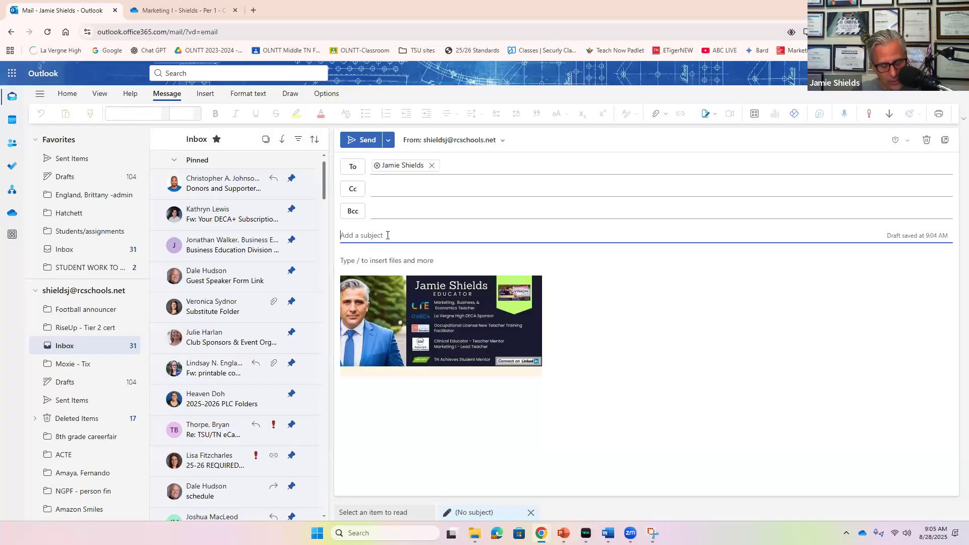
type("ONe Driv")
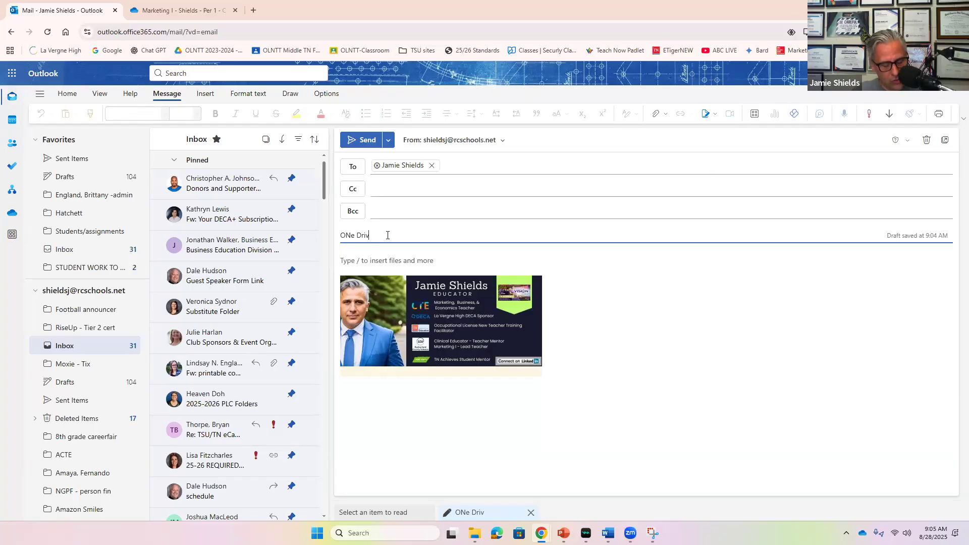
type("e Snip")
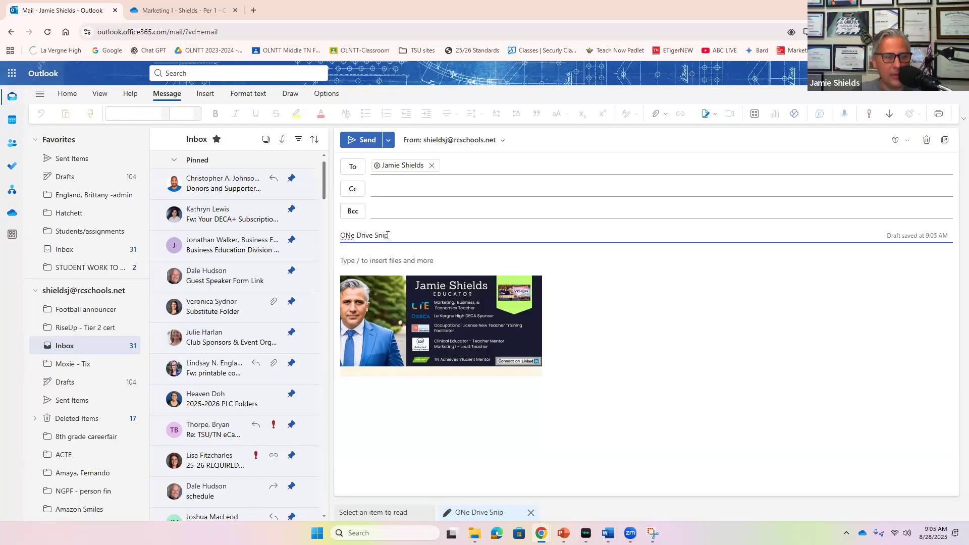
key("BackSpace")
key("BackSpace")
key("BackSpace")
key("BackSpace")
key("BackSpace")
key("BackSpace")
key("BackSpace")
key("BackSpace")
key("BackSpace")
key("BackSpace")
key("BackSpace")
key("BackSpace")
key("BackSpace")
type("One Drive Snip - Per 1")
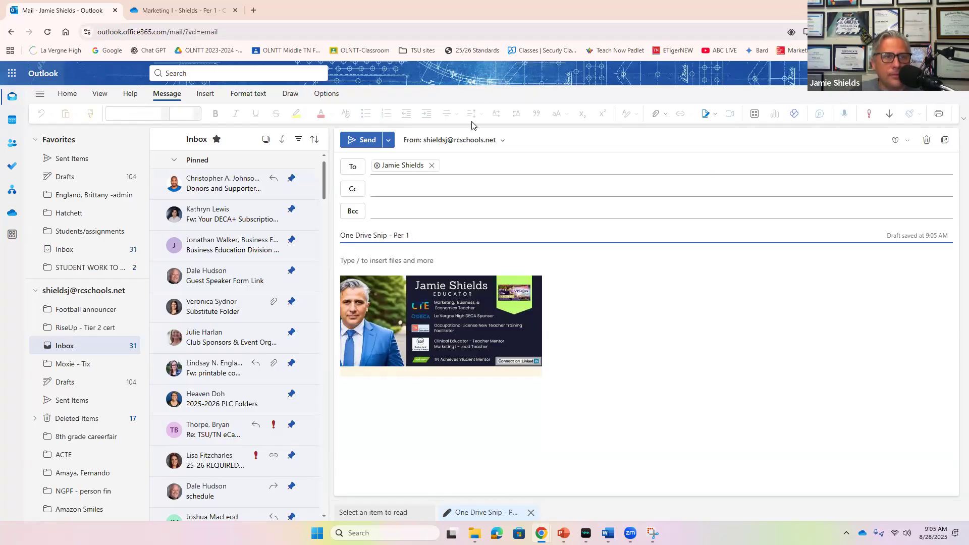
left_click(69, 96)
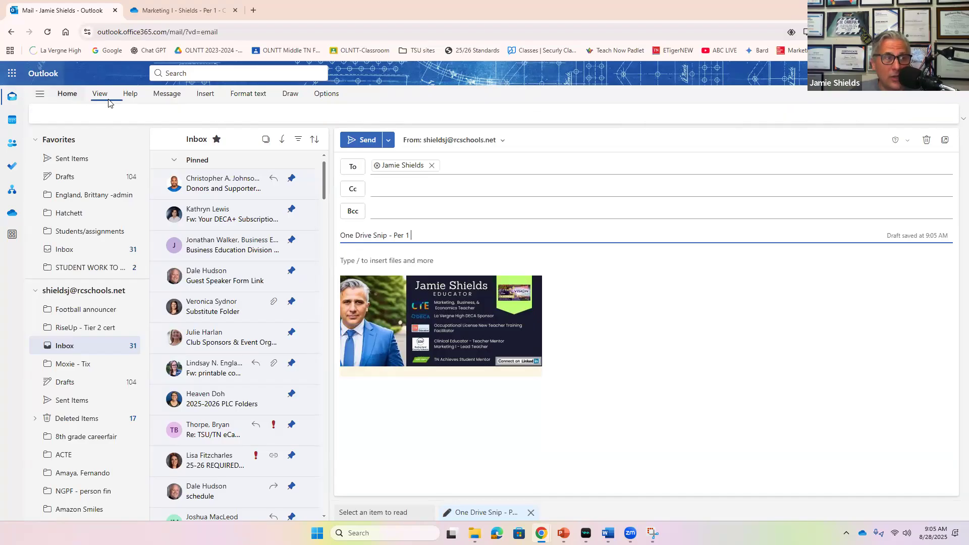
left_click(102, 95)
left_click(132, 95)
left_click(171, 94)
left_click(205, 94)
left_click(248, 94)
left_click(292, 95)
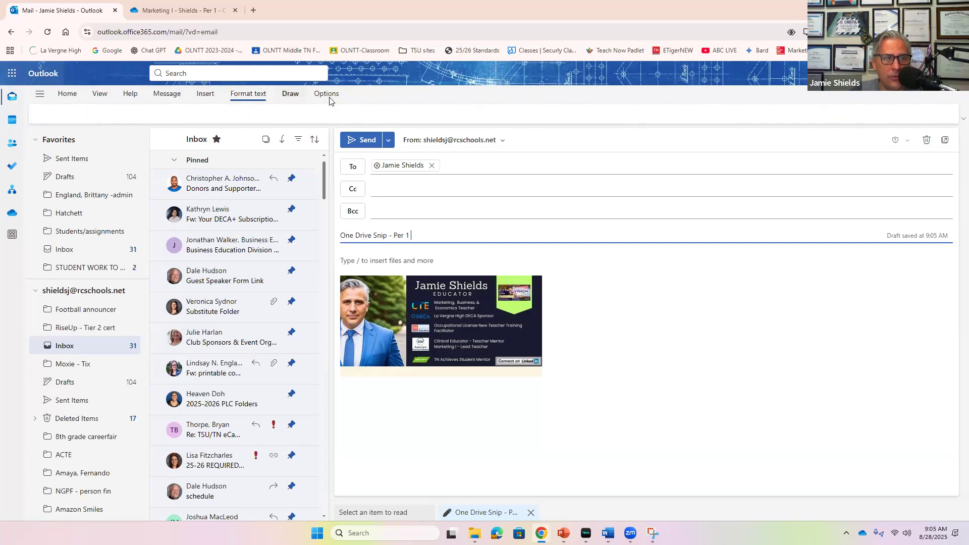
left_click(327, 95)
left_click(397, 259)
left_click(167, 95)
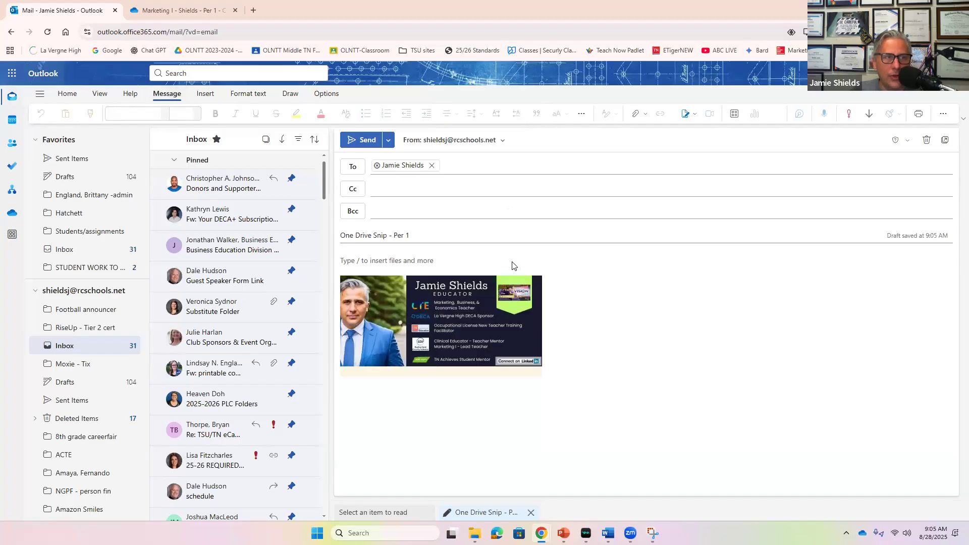
left_click(73, 96)
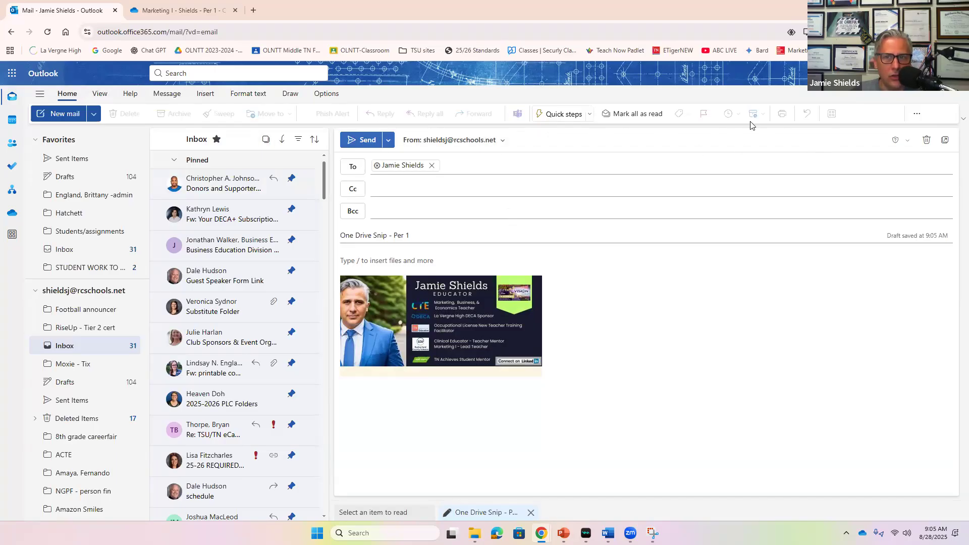
left_click(174, 94)
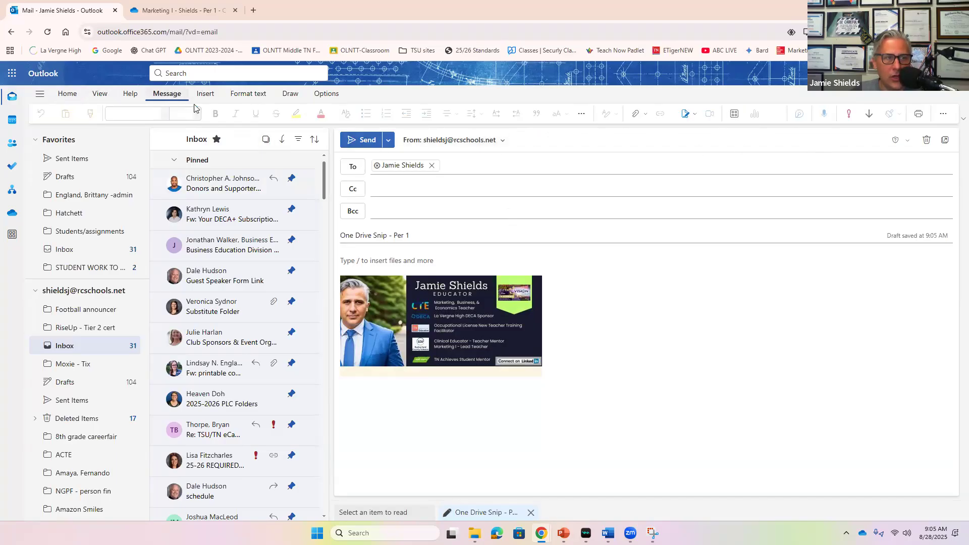
Through Attach > OneDrive, open the Marketing I Per 1 folder and select the snip of onedrive JPG.
left_click(637, 117)
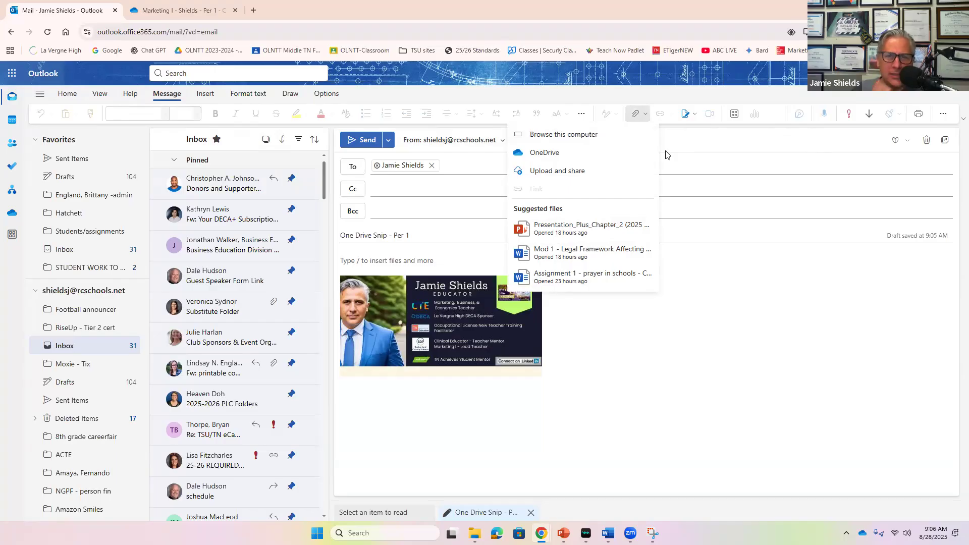
left_click(565, 152)
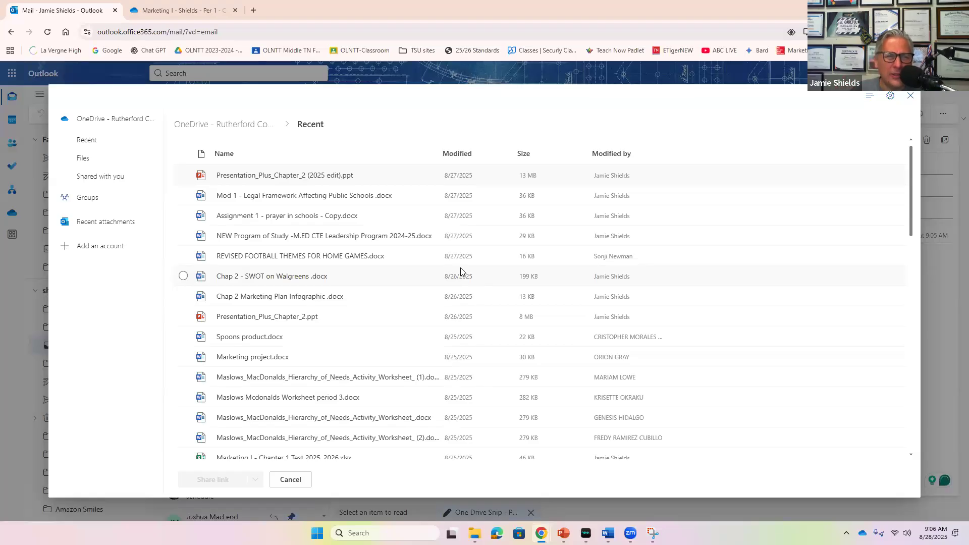
left_click(90, 161)
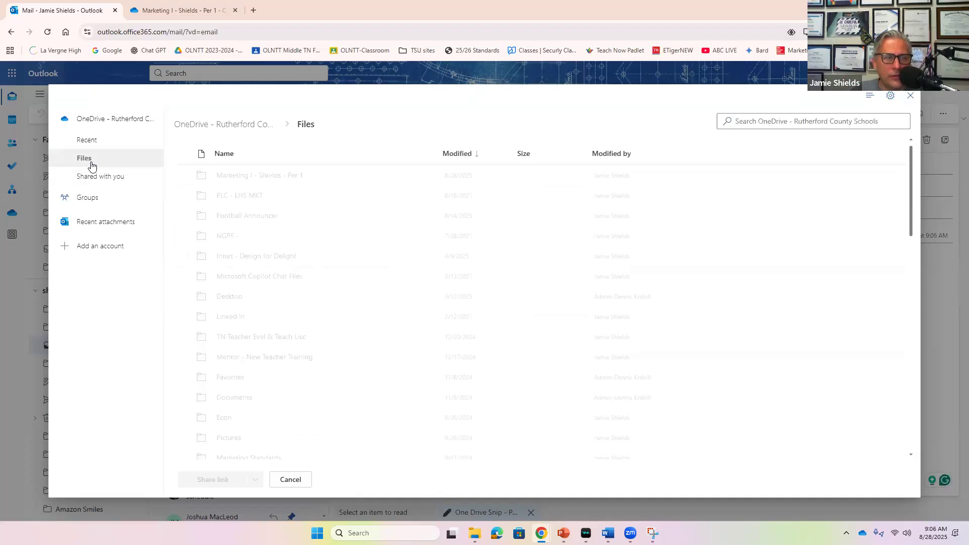
left_click(272, 179)
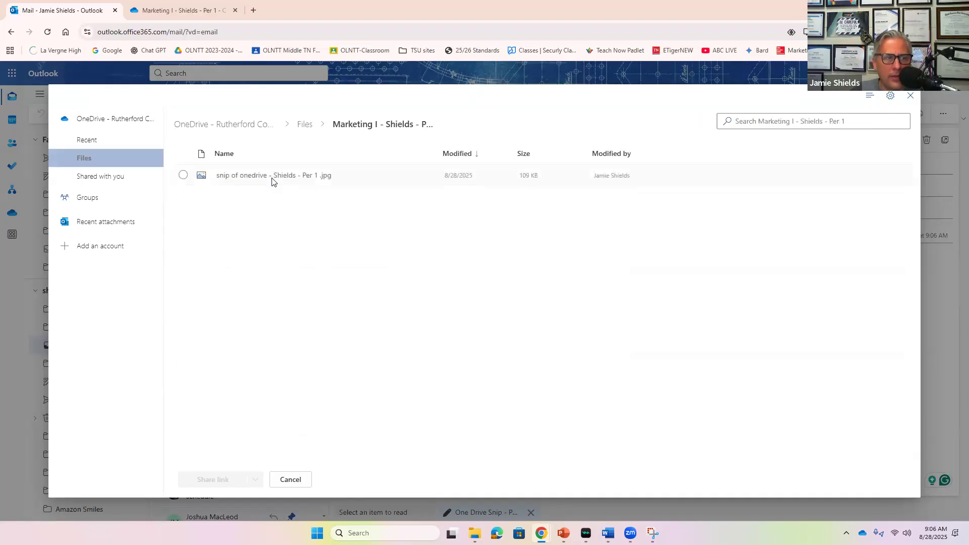
left_click(249, 175)
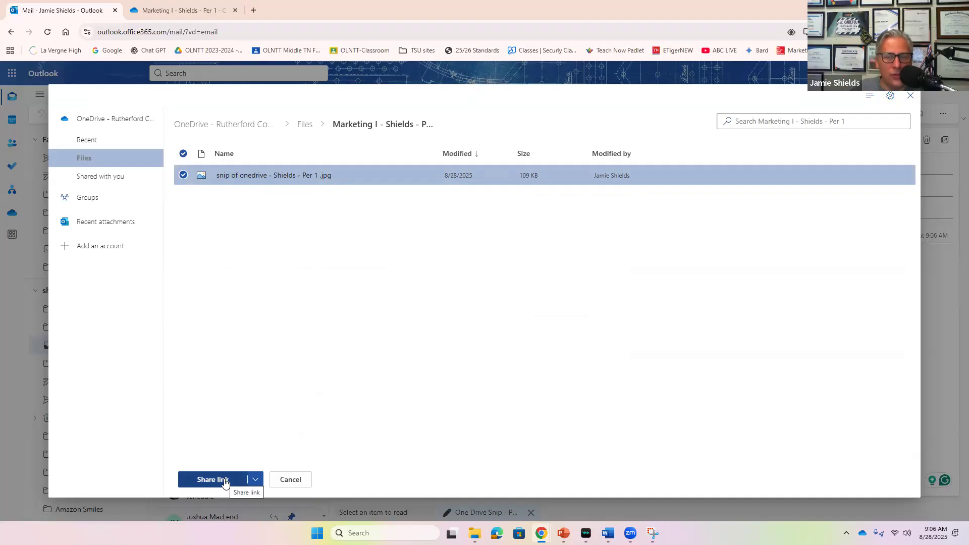
Attach the selected snip JPG to the draft as a copy instead of a share link.
left_click(253, 481)
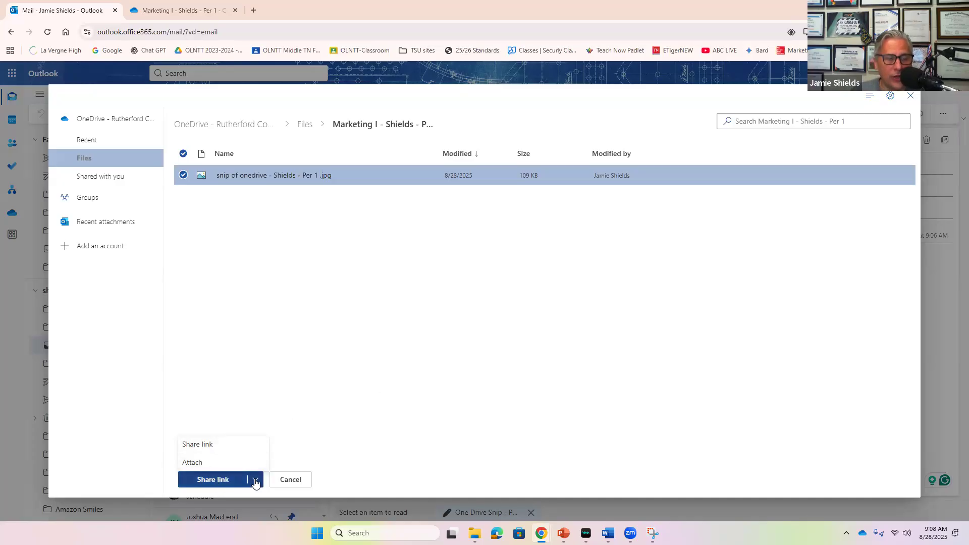
left_click(193, 462)
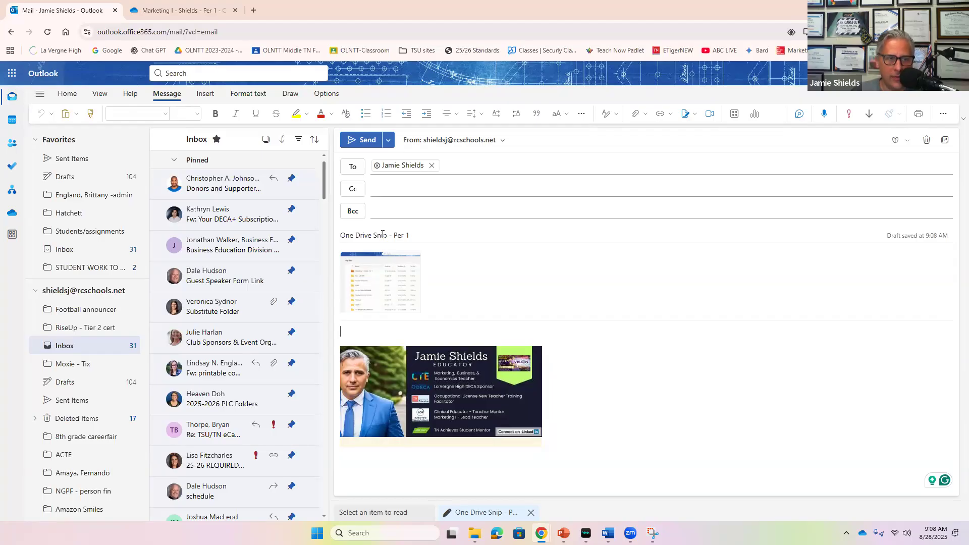
Send the One Drive Snip - Per 1 email and find it under Today in the inbox.
left_click(362, 141)
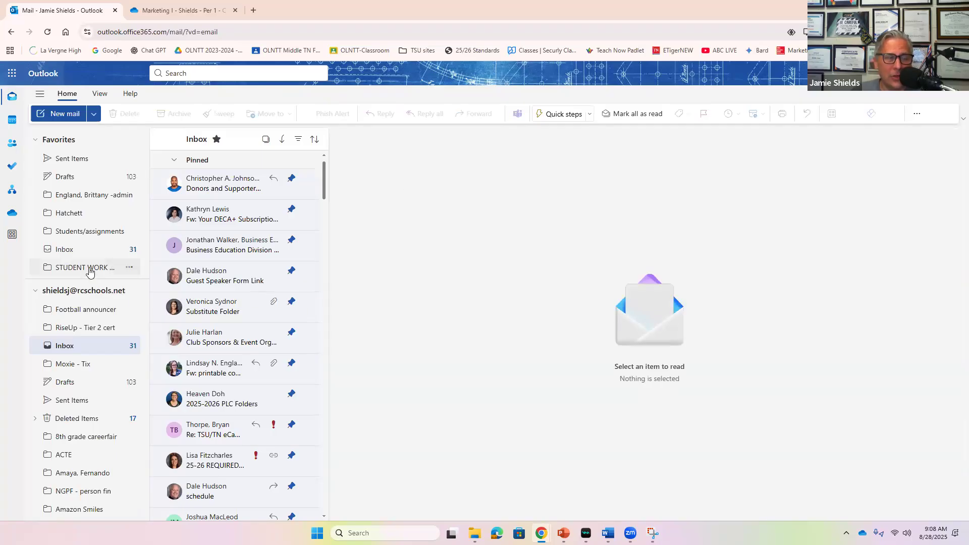
scroll(279, 289, "down", 4)
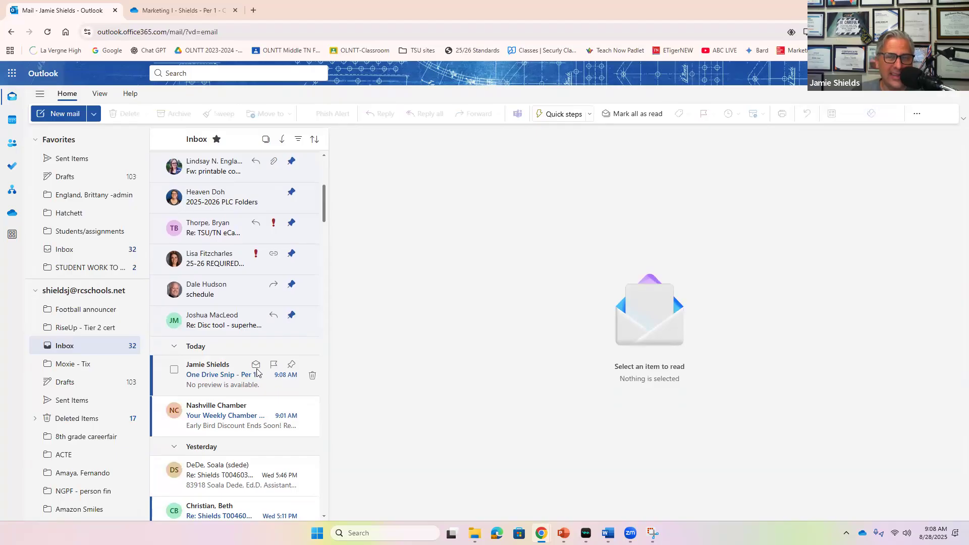
scroll(257, 374, "up", 3)
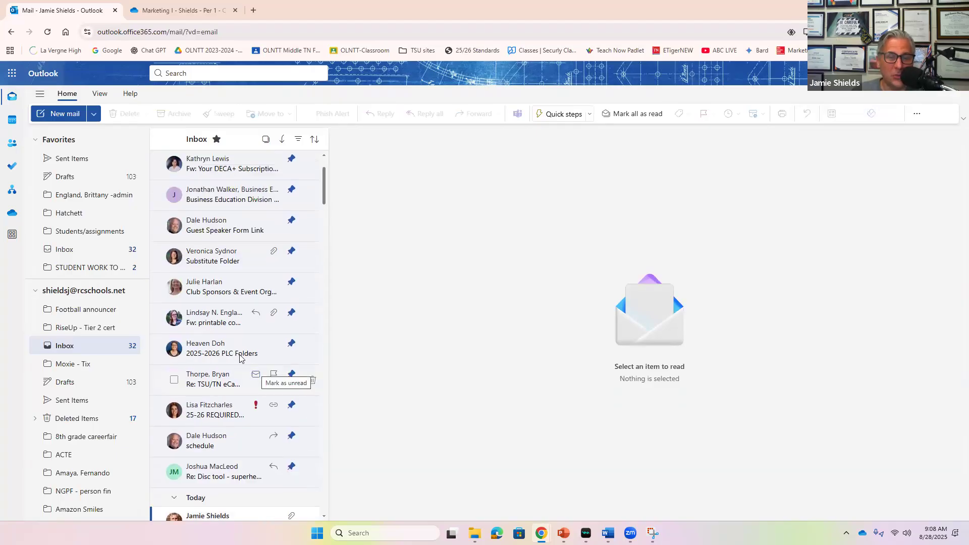
In the Word guide, highlight 'How do I make a OneDrive Folder?' and 'How do I attach a file?' in yellow.
mouse_move(607, 533)
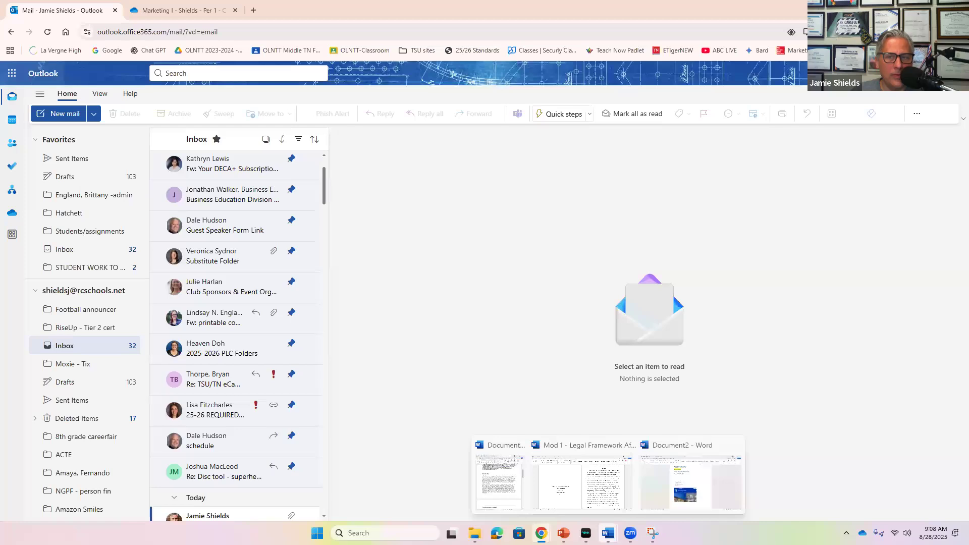
left_click(698, 486)
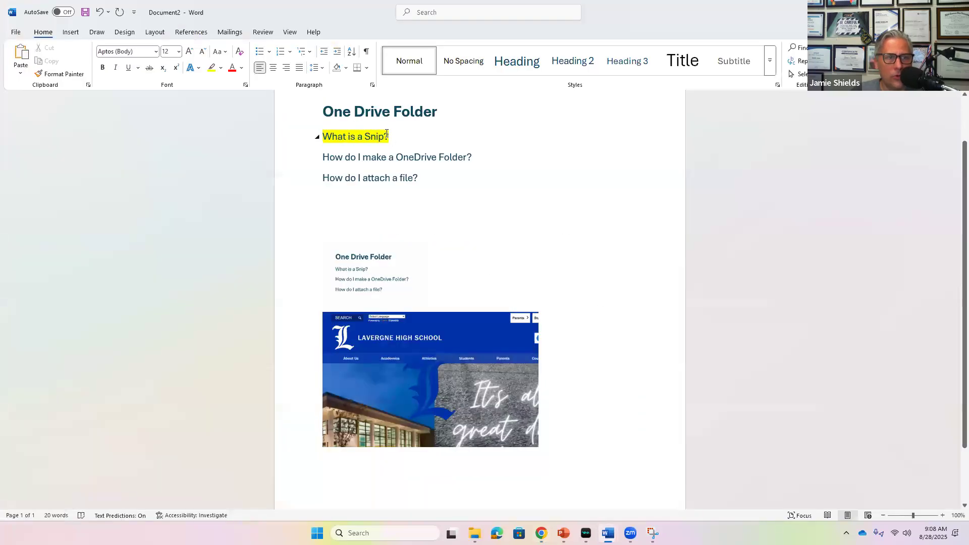
left_click_drag(418, 160, 477, 162)
left_click(522, 150)
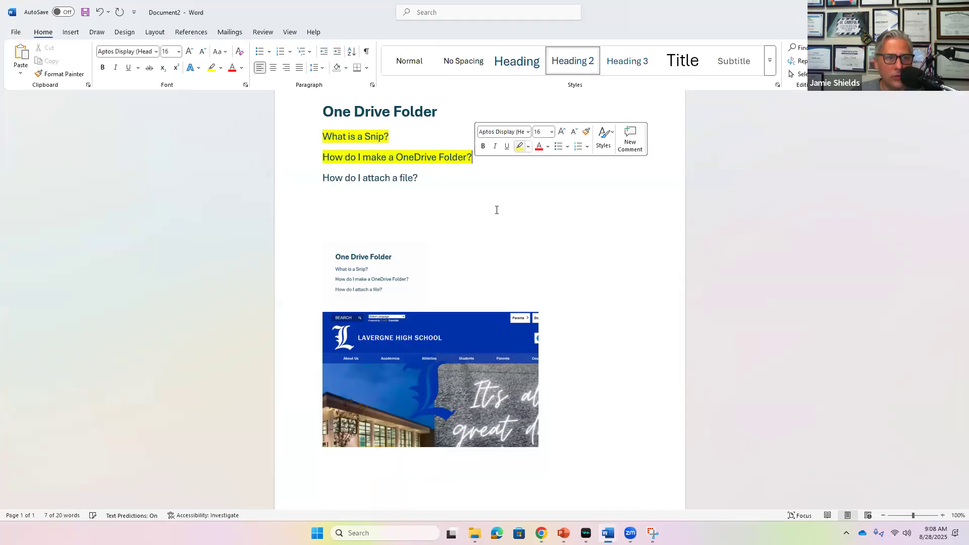
left_click(465, 213)
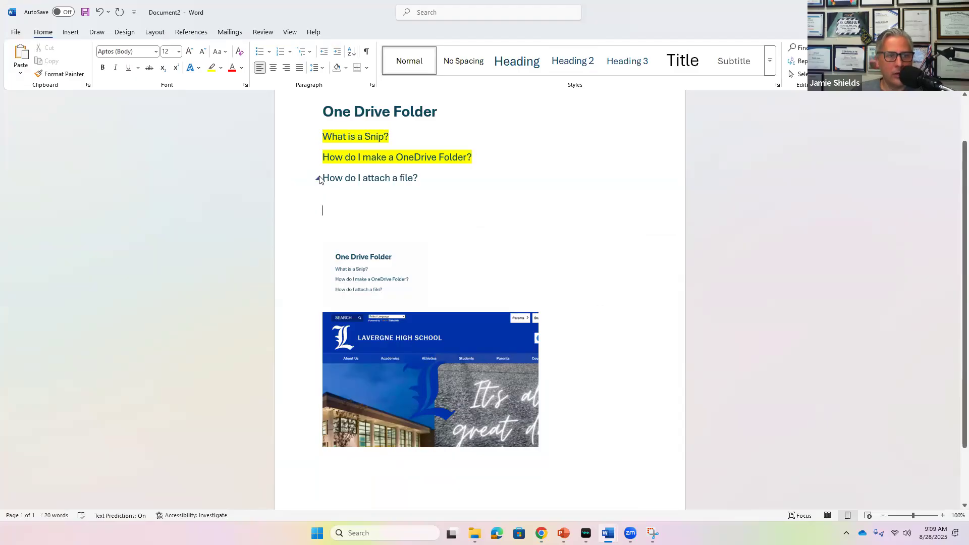
left_click_drag(322, 178, 430, 178)
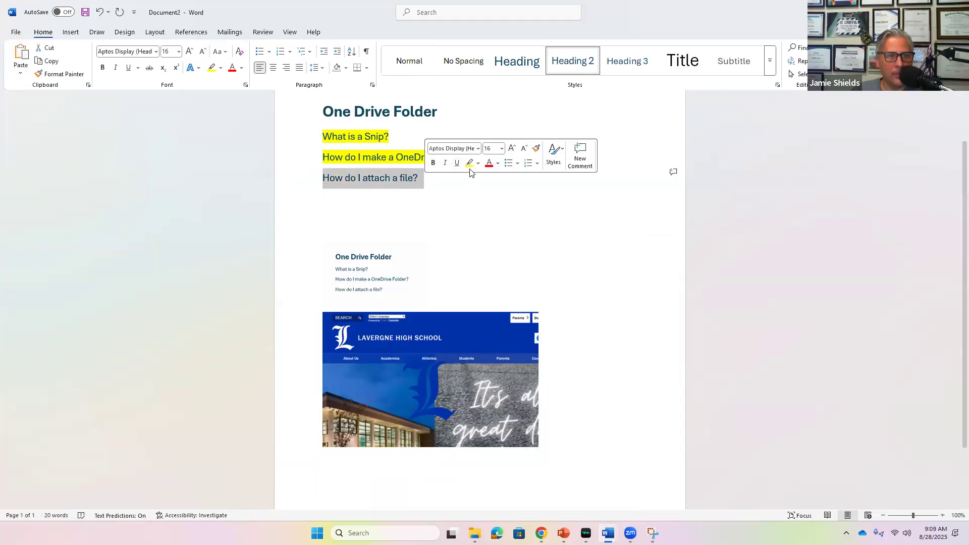
left_click(470, 169)
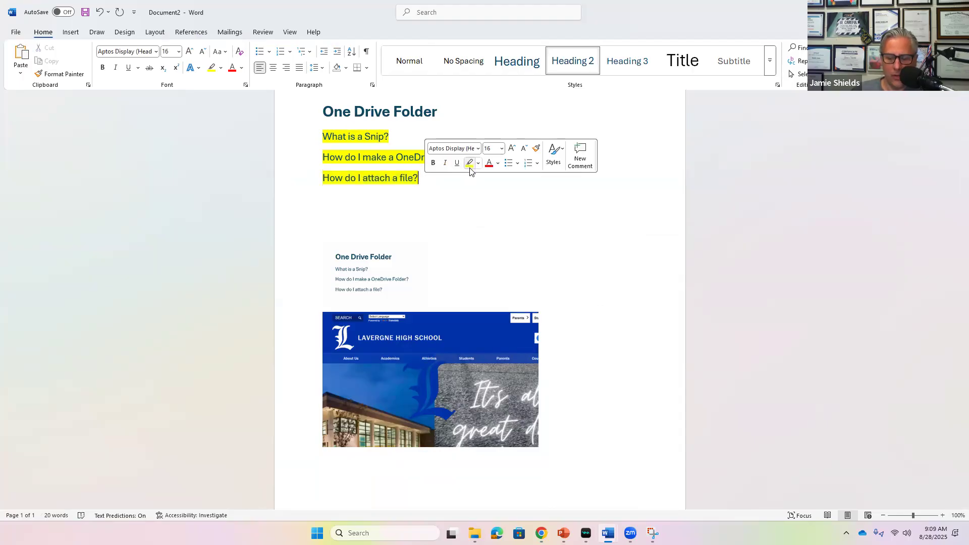
left_click(539, 224)
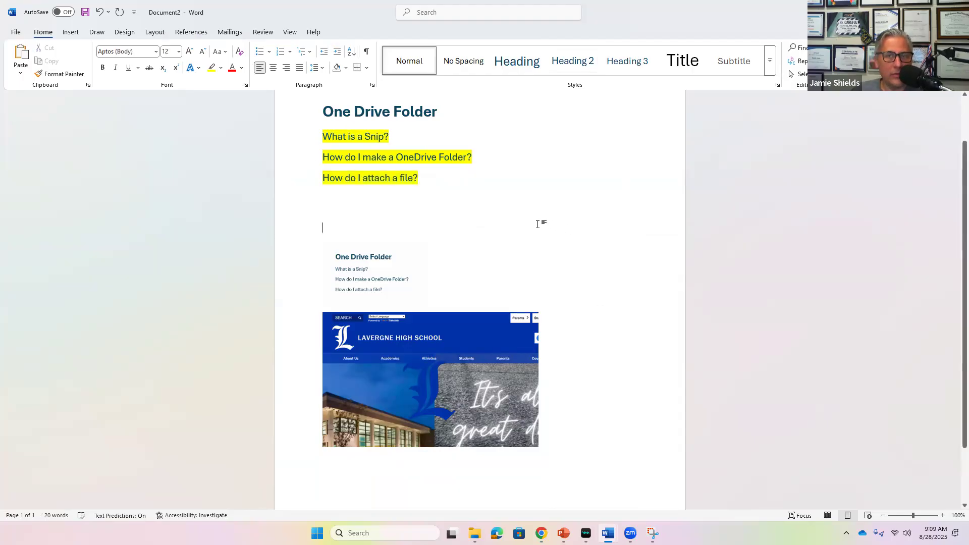